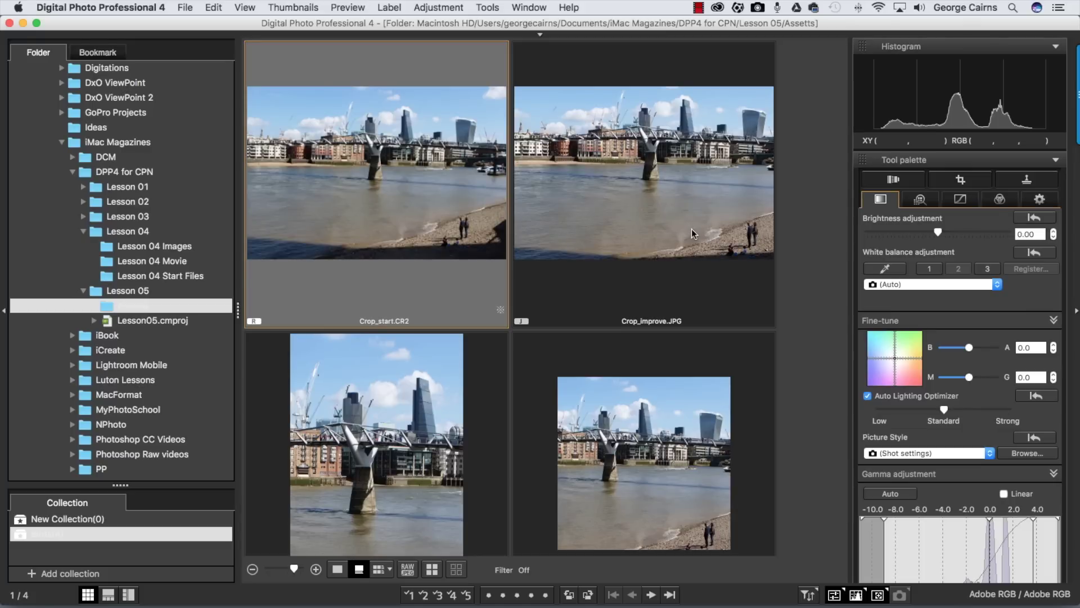
Scroll the Lesson 05 Assets thumbnails so only Crop_start.CR2 is shown, then open the View menu
scroll(653, 231, "down", 3)
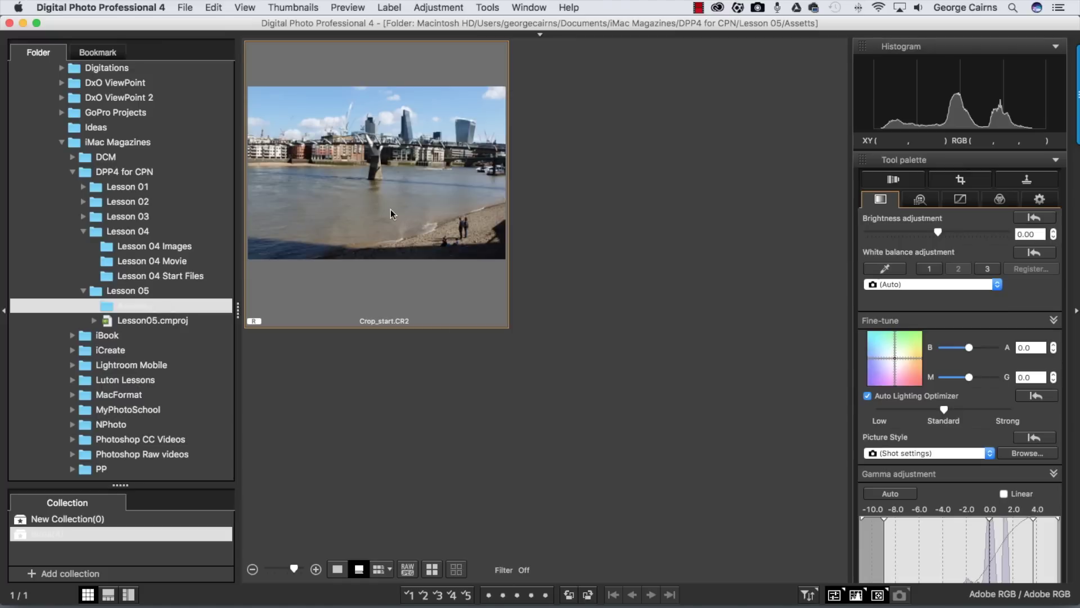
left_click(246, 7)
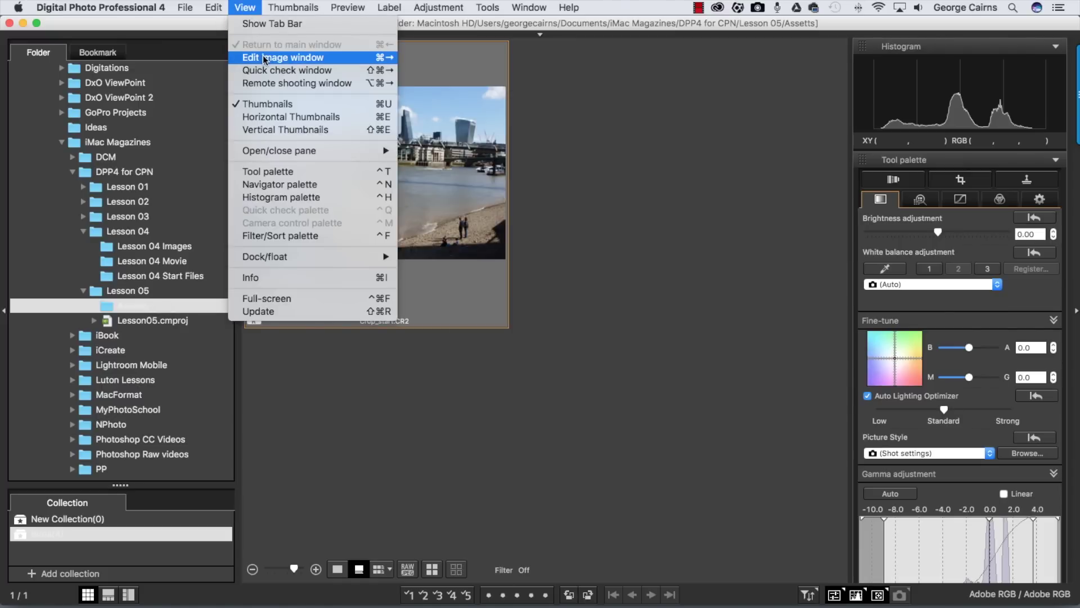
Open Crop_start.CR2 in the Edit image window
left_click(264, 59)
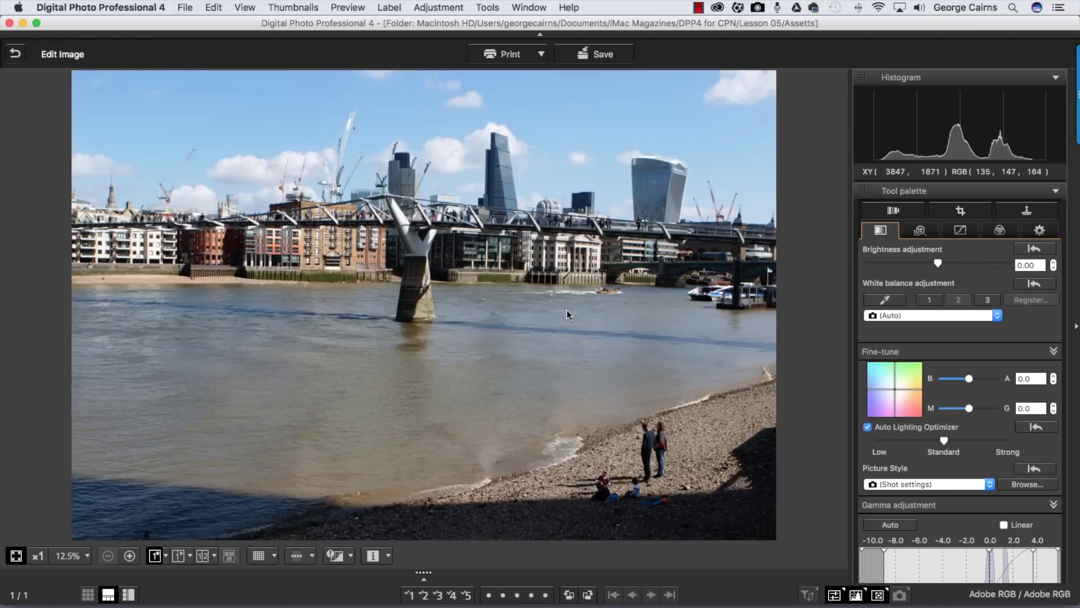
Draw a Free-ratio crop over skyline and river, sized 5373 × 1835 at X 31, Y 229
left_click(947, 211)
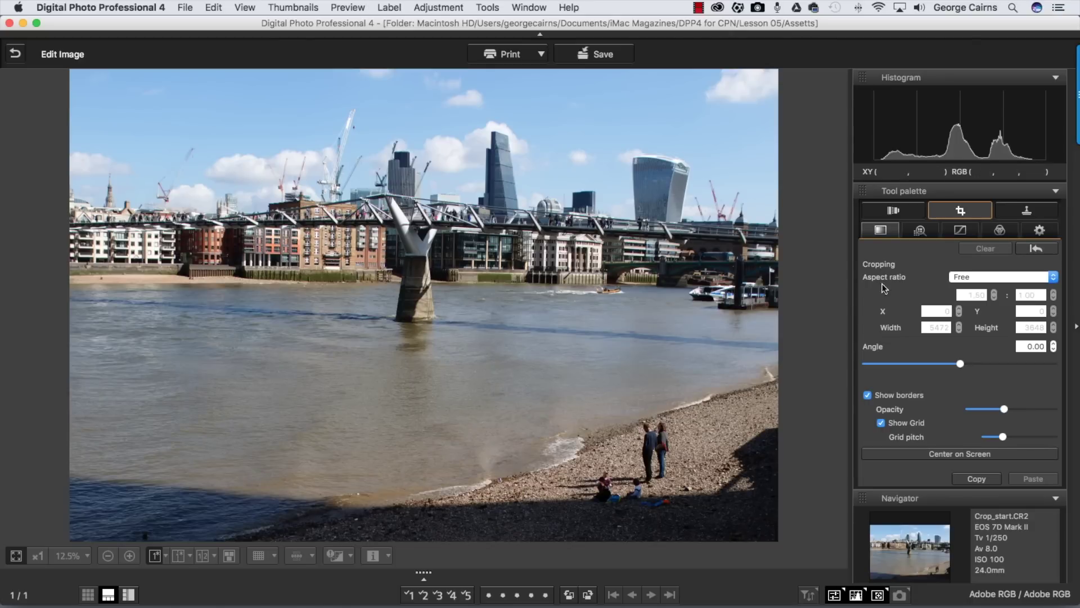
left_click(972, 276)
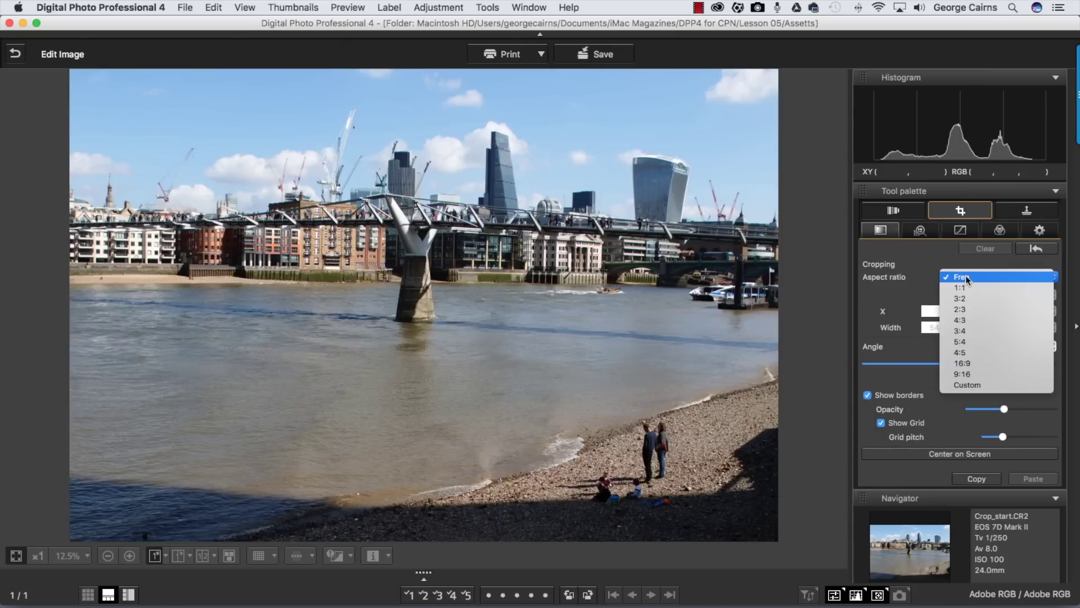
left_click(966, 276)
left_click_drag(206, 133, 619, 311)
left_click_drag(619, 367, 770, 339)
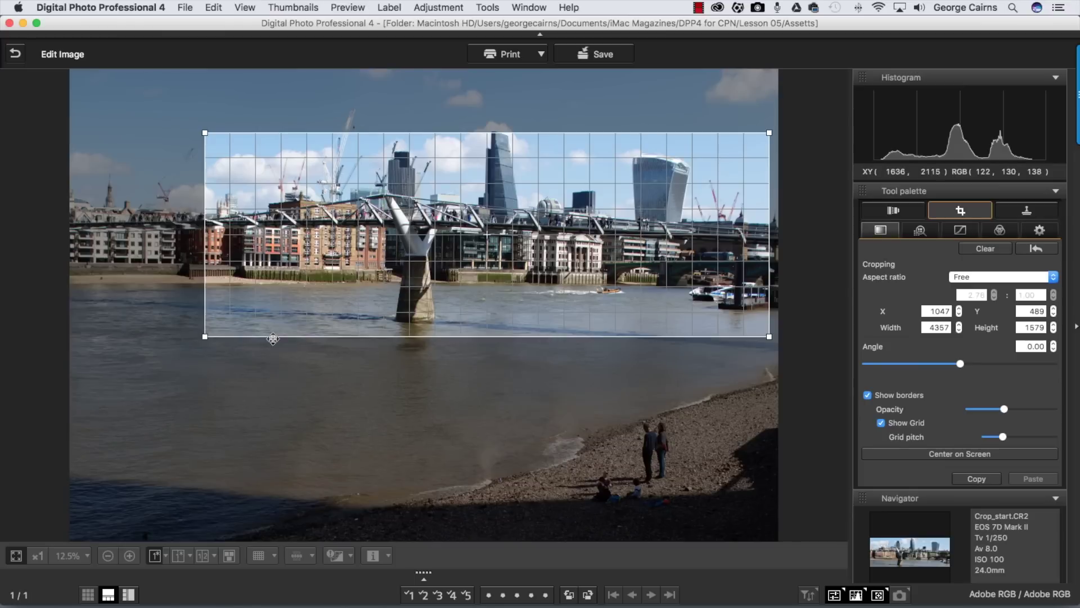
left_click_drag(198, 338, 73, 336)
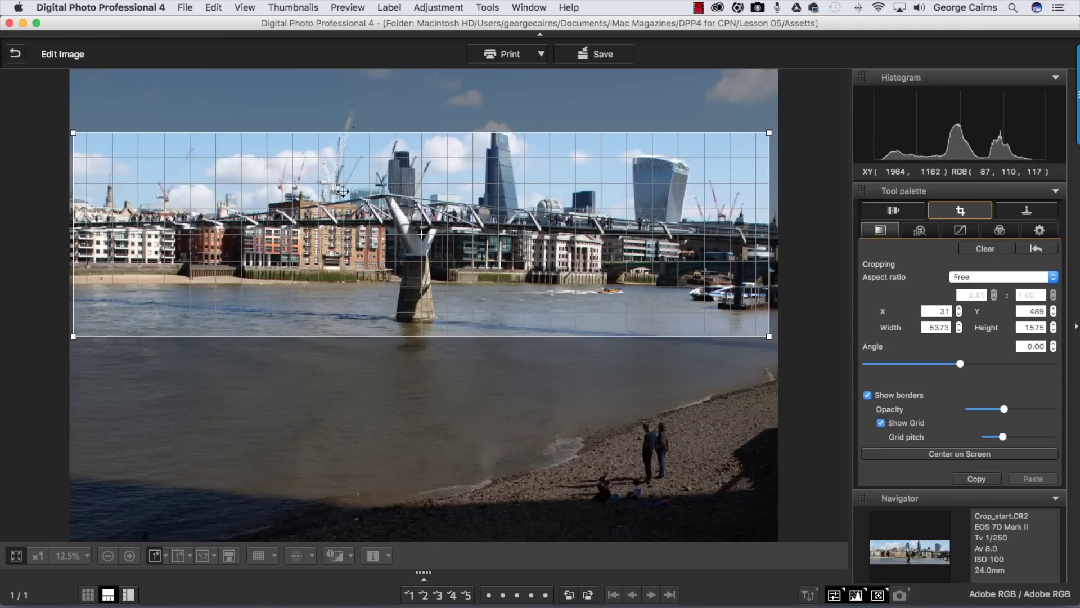
left_click_drag(353, 132, 356, 97)
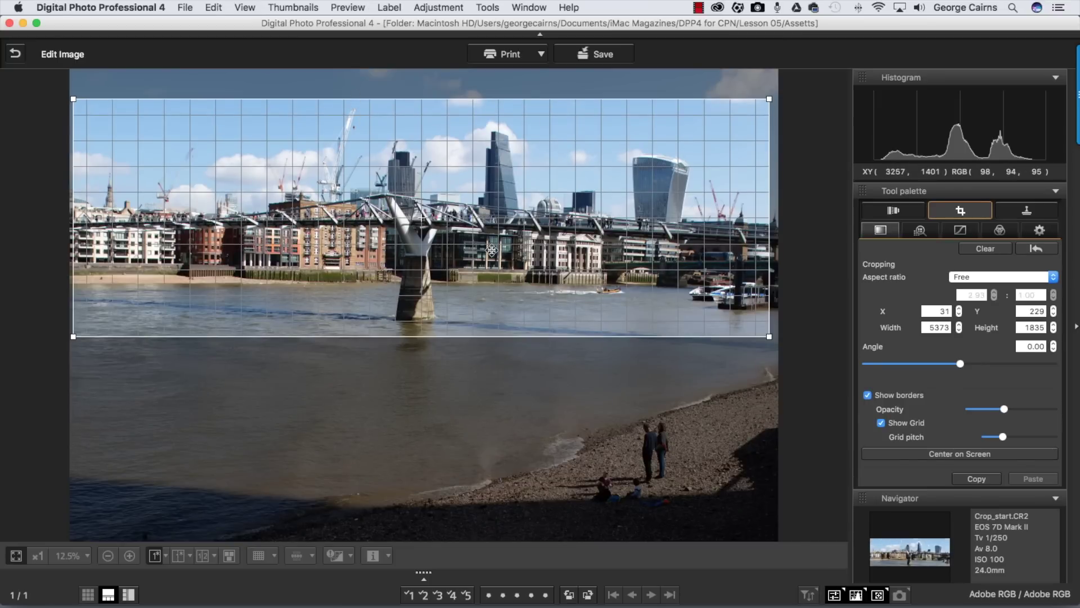
Reset the crop and draw a new 3:4 crop box on the photo
left_click(1034, 252)
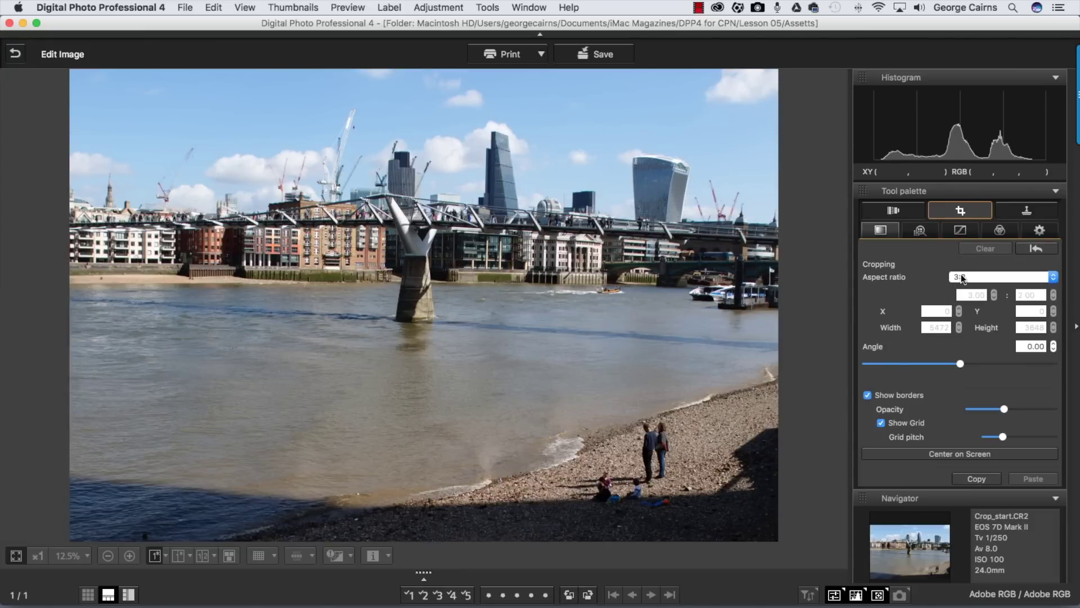
left_click(1002, 276)
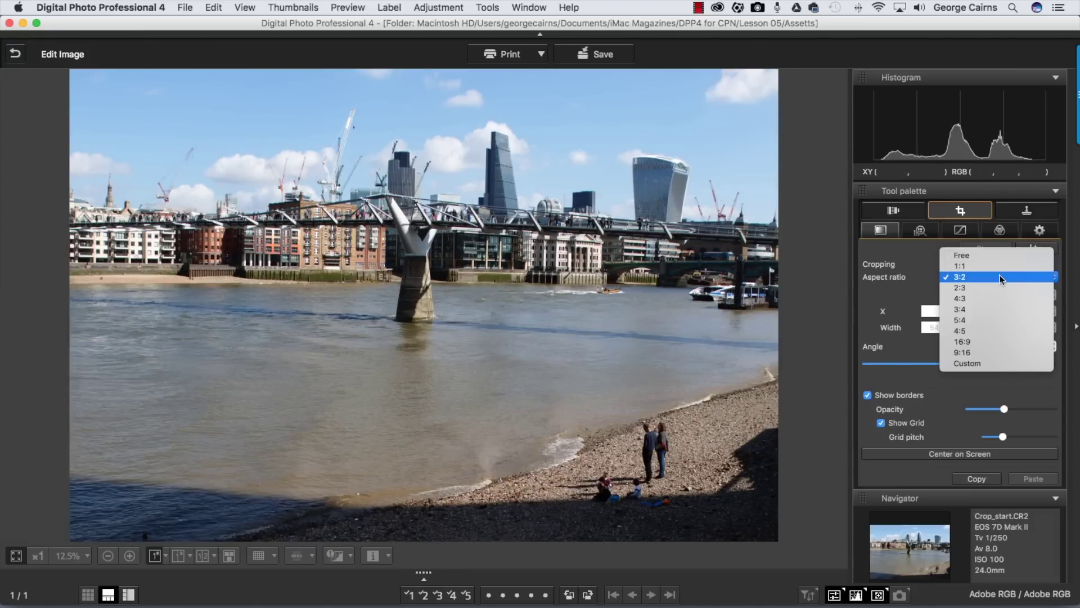
left_click(997, 309)
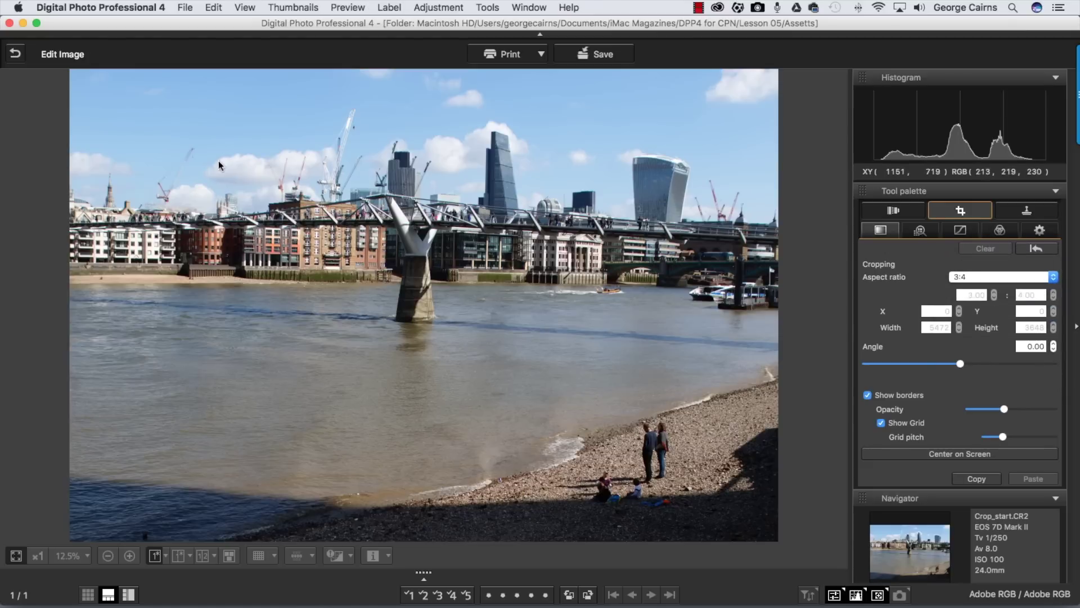
left_click_drag(125, 112, 359, 426)
Switch the crop ratio to 4:3, then 3:2, and enlarge it to 4639 × 3093
left_click(969, 276)
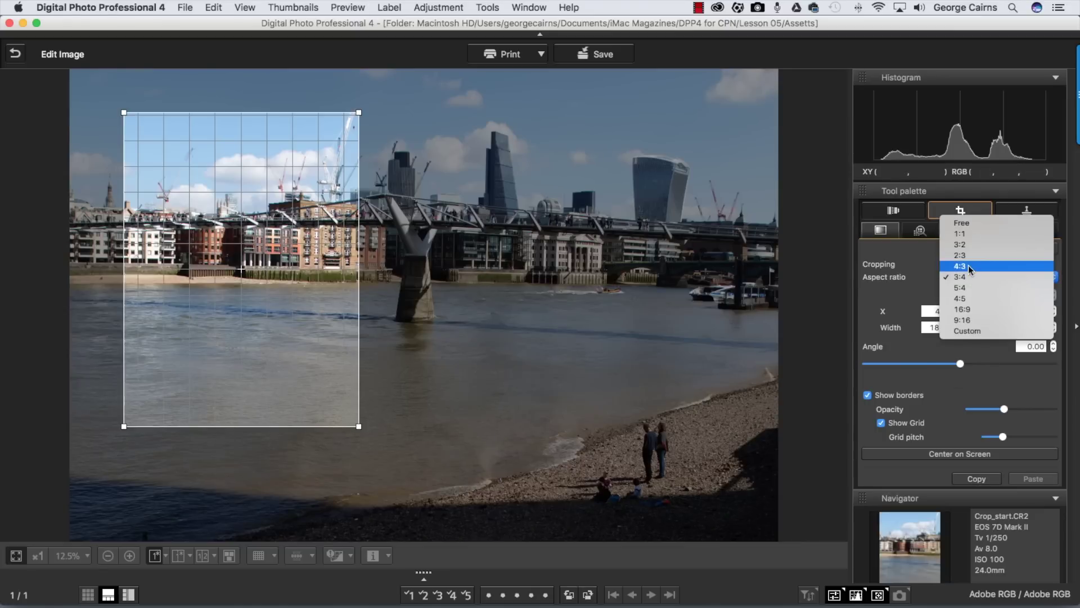
left_click(967, 265)
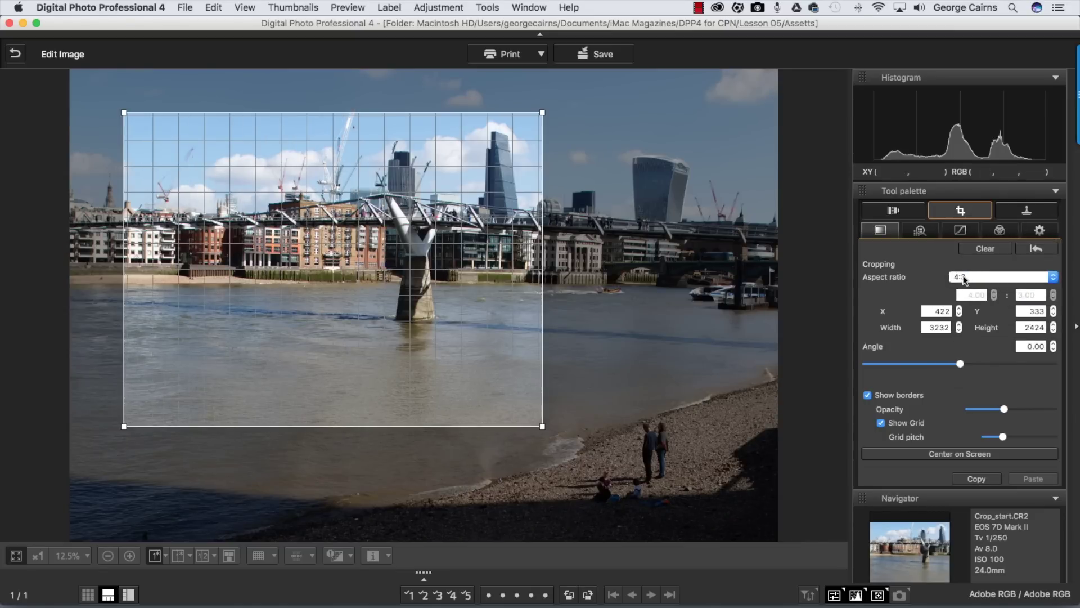
left_click(964, 279)
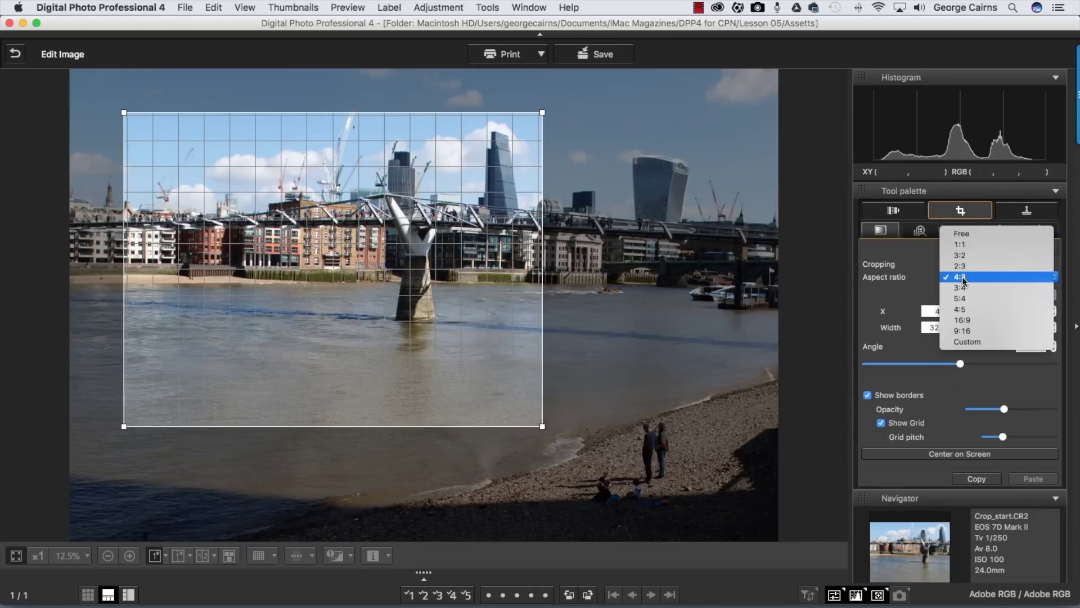
left_click(961, 257)
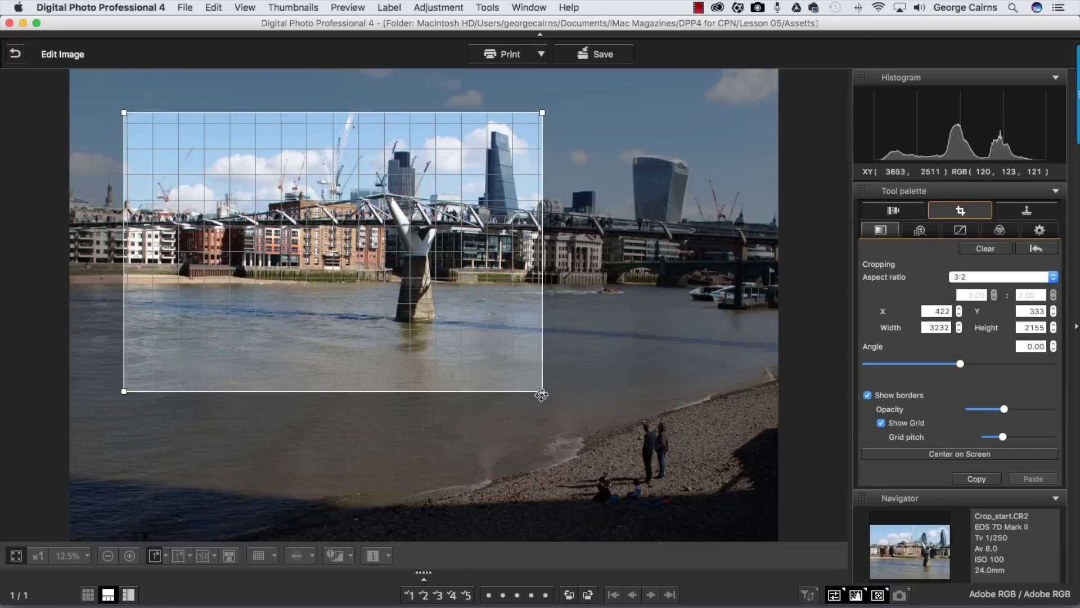
left_click_drag(540, 391, 725, 498)
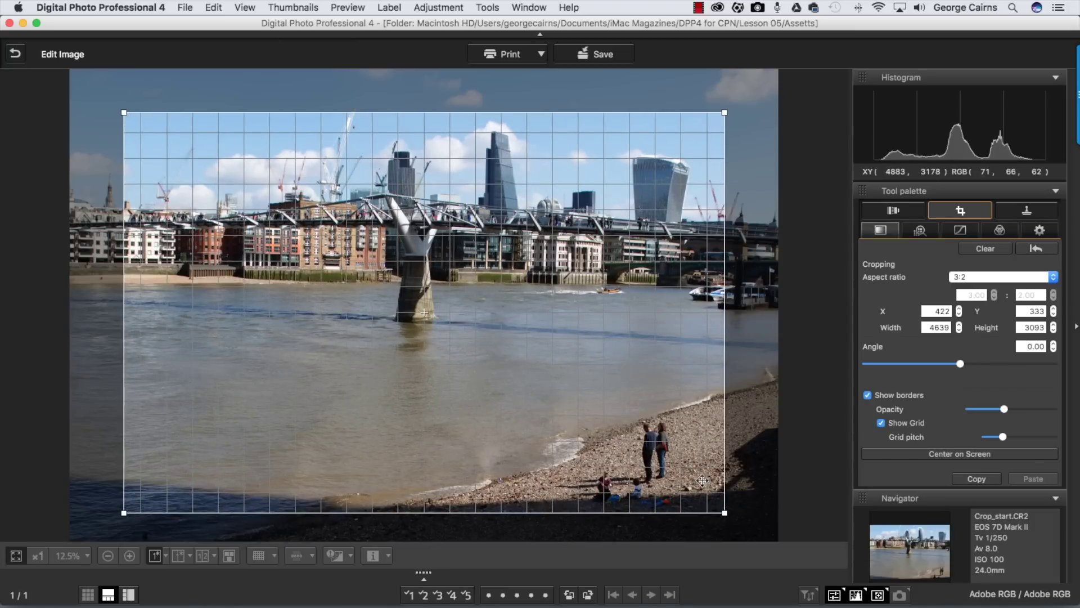
Resize and nudge the 3:2 crop to 4726 × 3151 at X 109, Y 242
left_click_drag(636, 434, 630, 436)
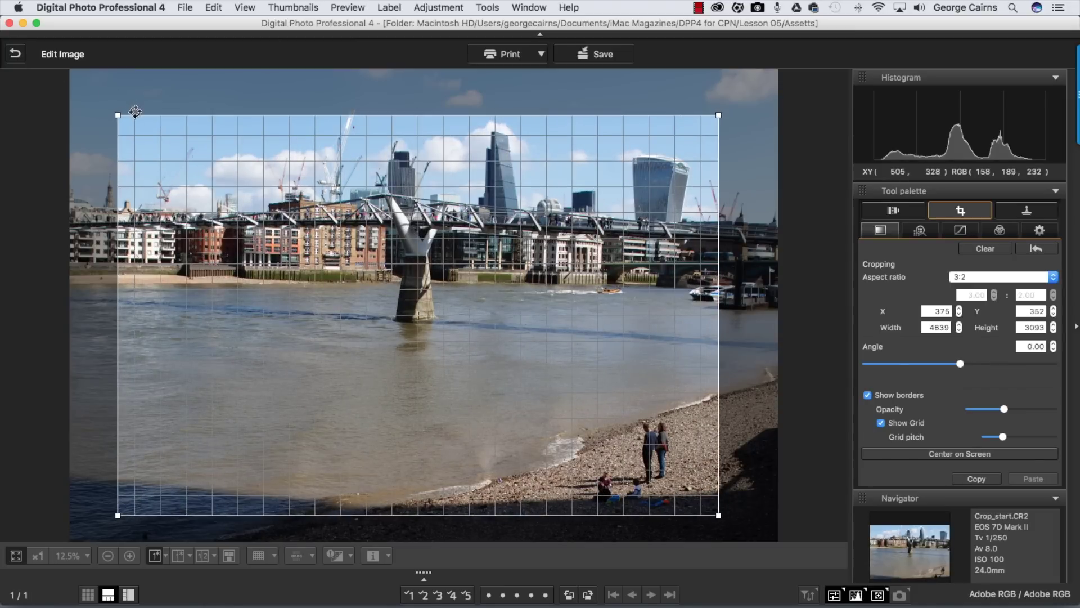
left_click_drag(118, 115, 94, 99)
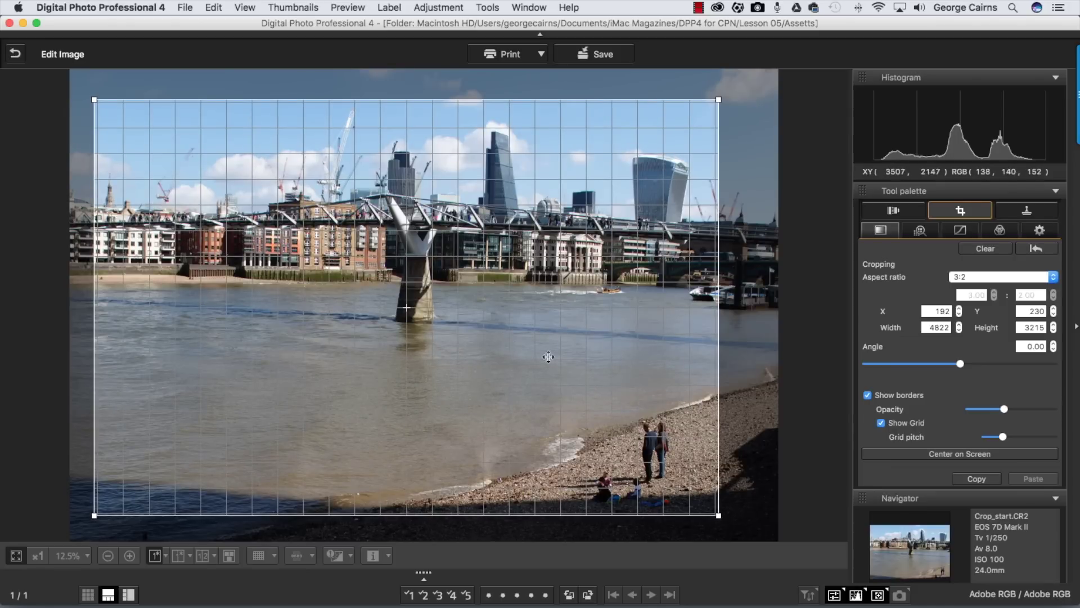
left_click_drag(534, 363, 522, 360)
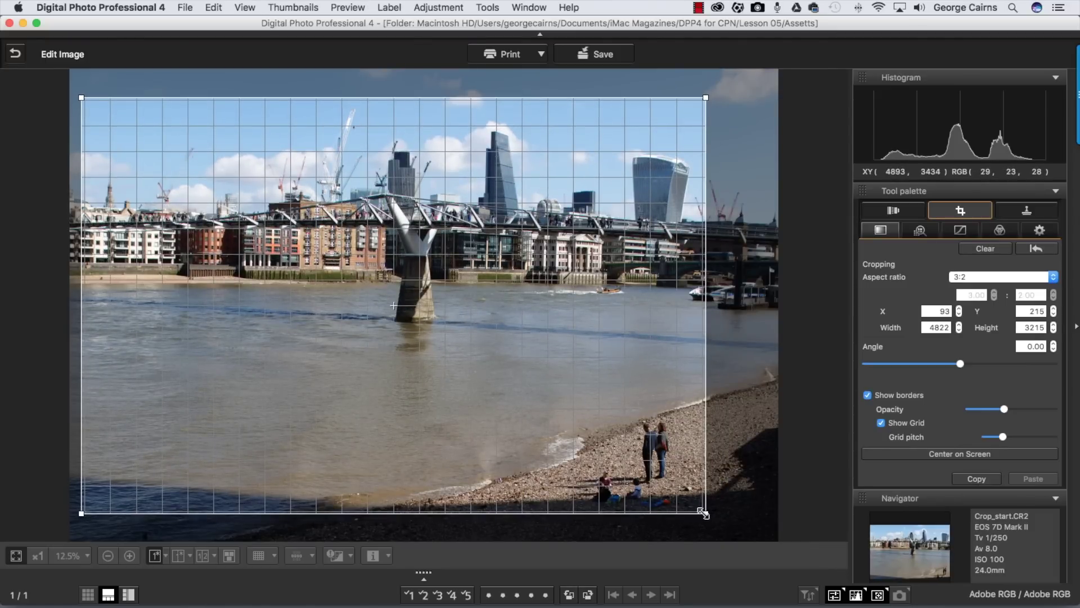
left_click_drag(704, 512, 687, 507)
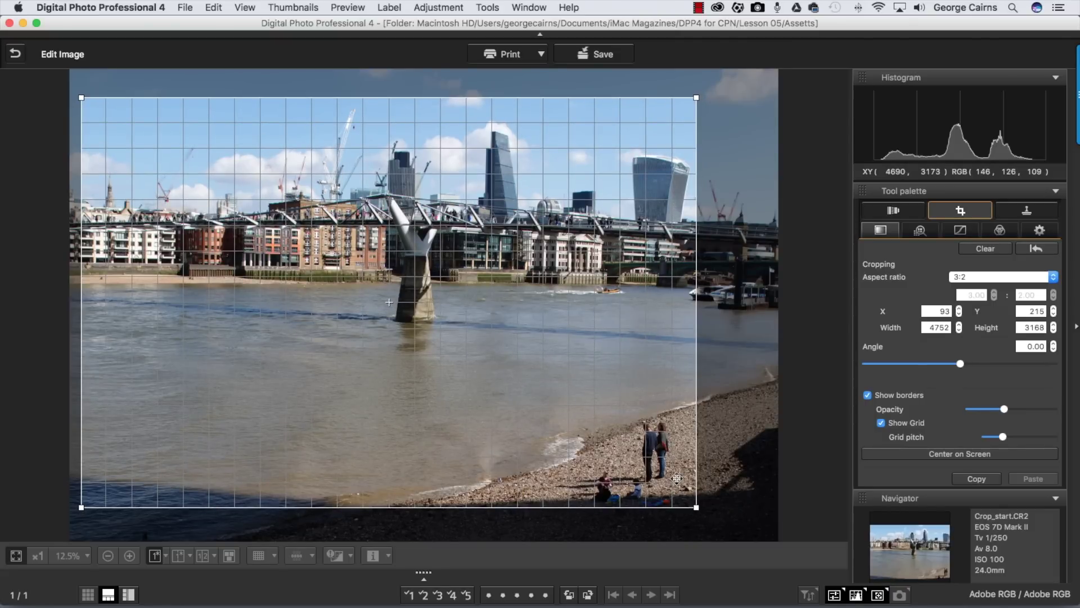
key("Left")
key("Down")
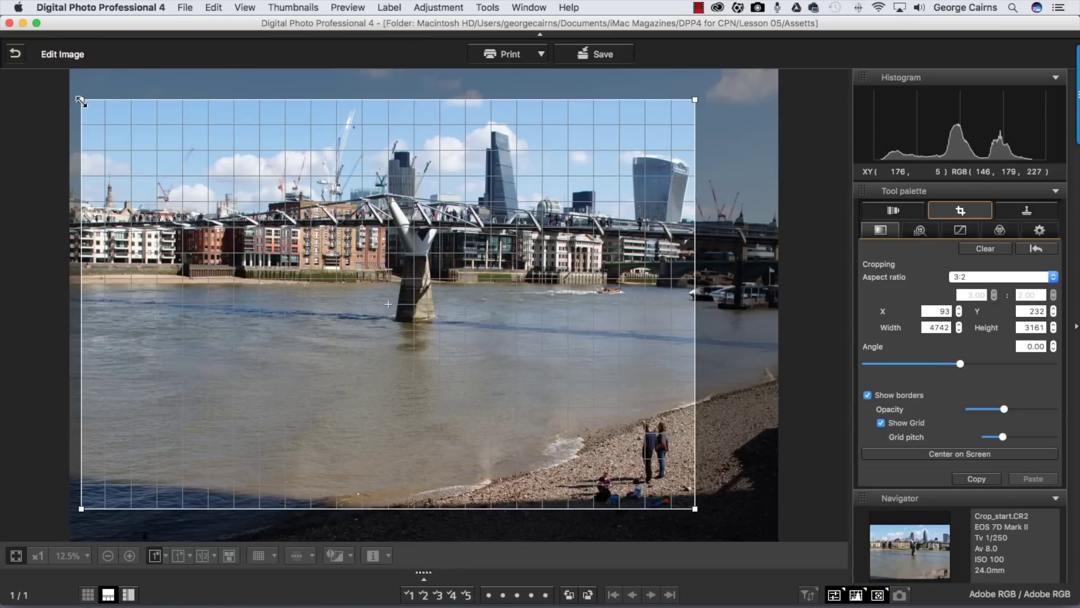
left_click_drag(78, 97, 83, 103)
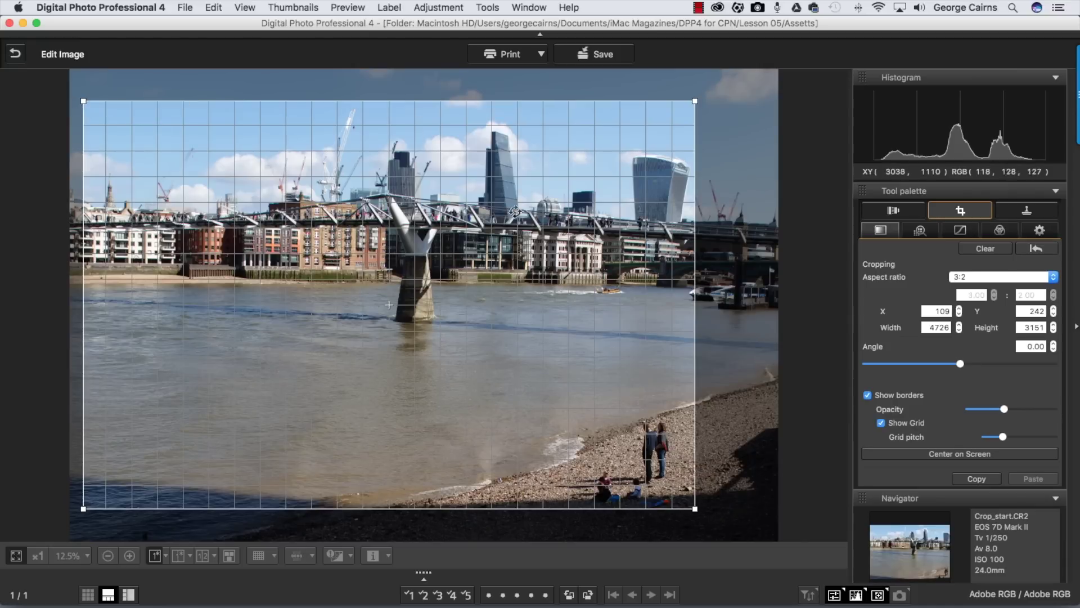
Preview the applied crop, then return to crop-and-rotate with the 3:2 frame at 0.00° angle
left_click(881, 230)
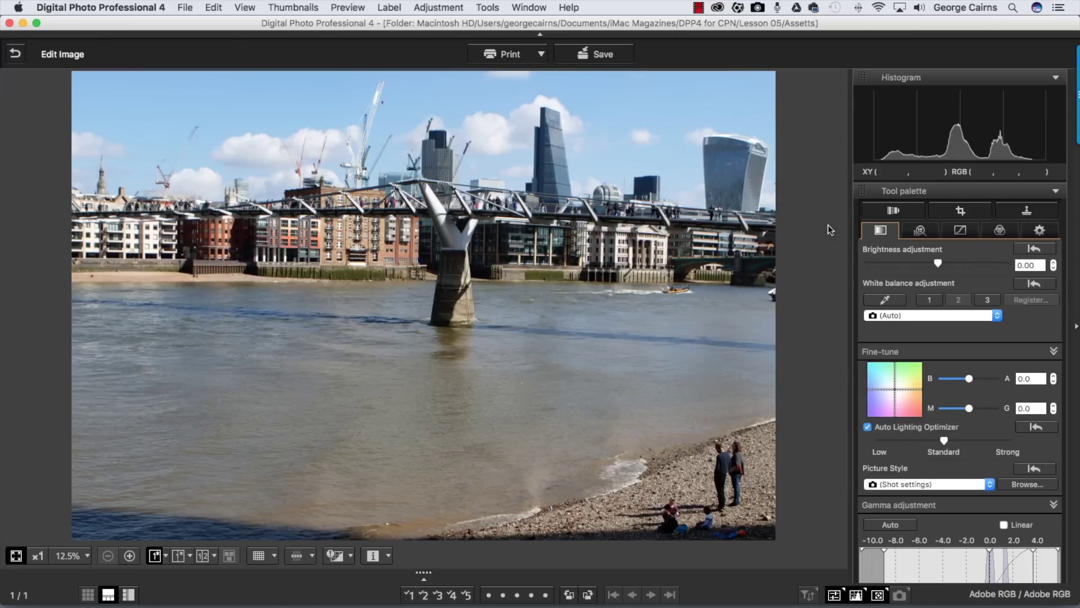
left_click(961, 211)
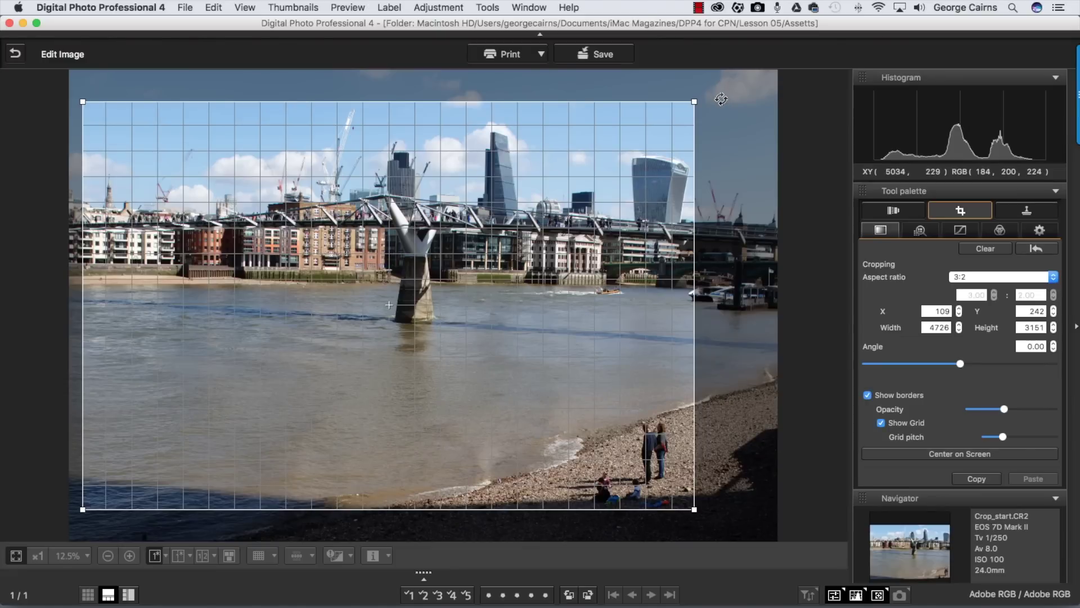
left_click_drag(722, 99, 724, 101)
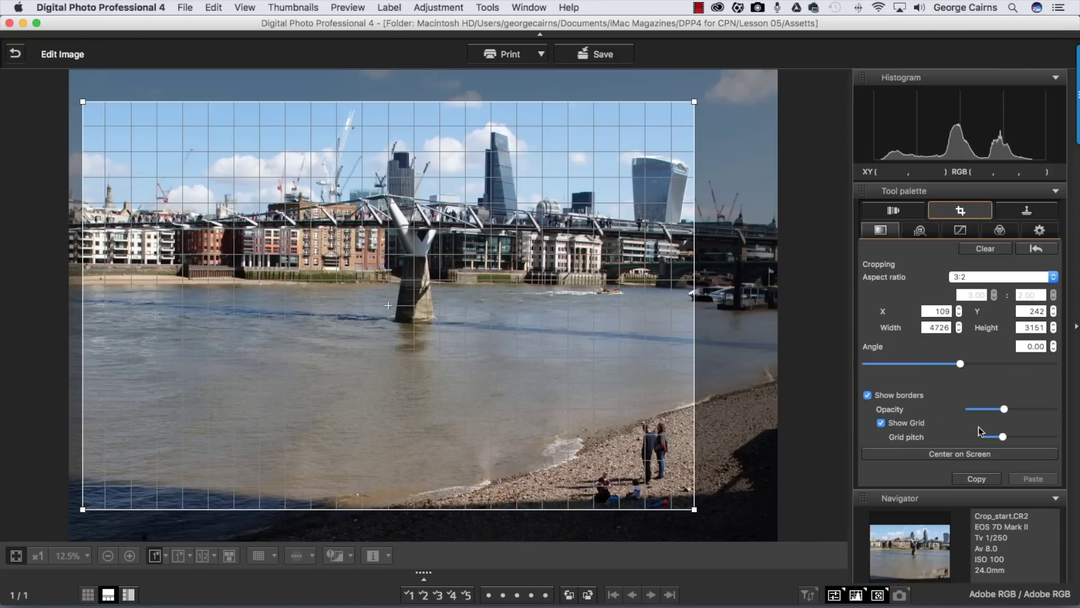
Keep Show Grid on and lower the Grid pitch for a finer grid
left_click(880, 422)
left_click(881, 422)
left_click_drag(1003, 438, 992, 437)
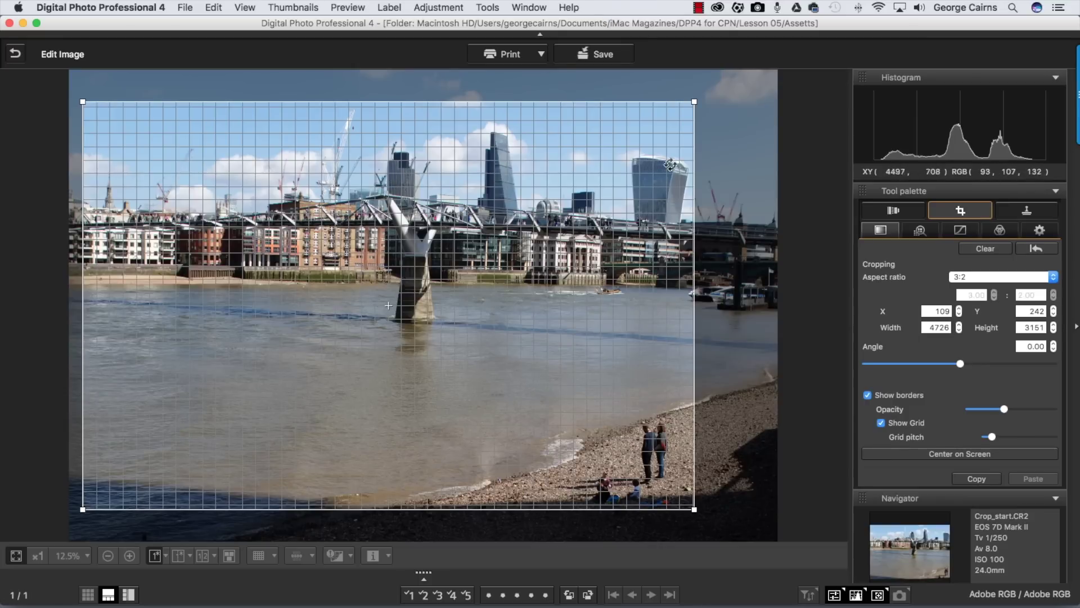
Rotate the photo behind the crop to about 0.96°
left_click_drag(743, 140, 749, 150)
left_click_drag(961, 365, 962, 363)
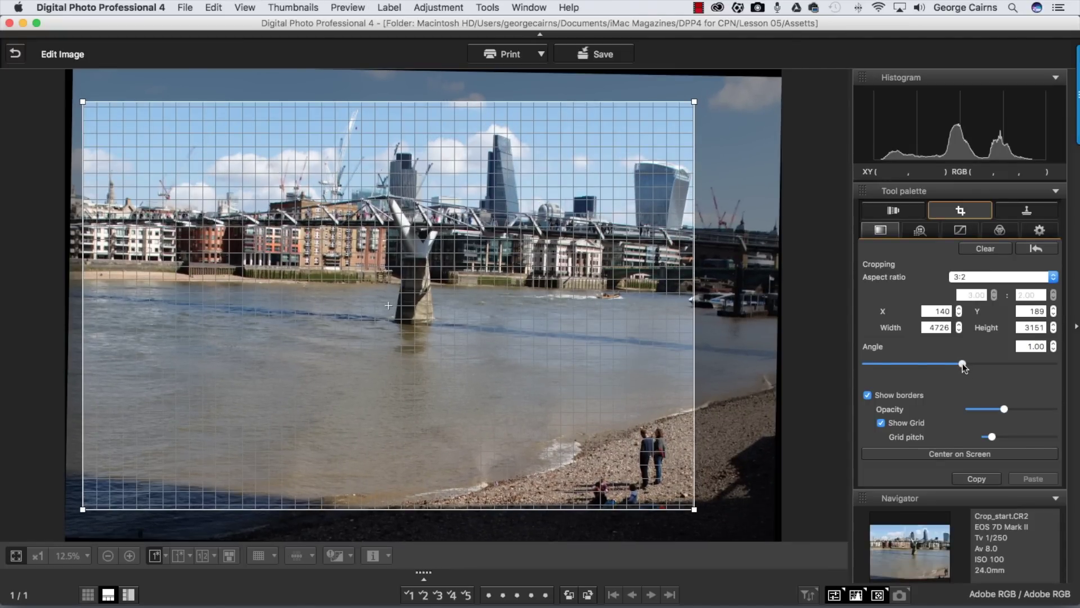
left_click(1054, 349)
Lower the Angle to 0.74°, hide the grid, and shift the crop to X 208, Y 281
left_click(1053, 349)
left_click(1054, 350)
left_click(1053, 349)
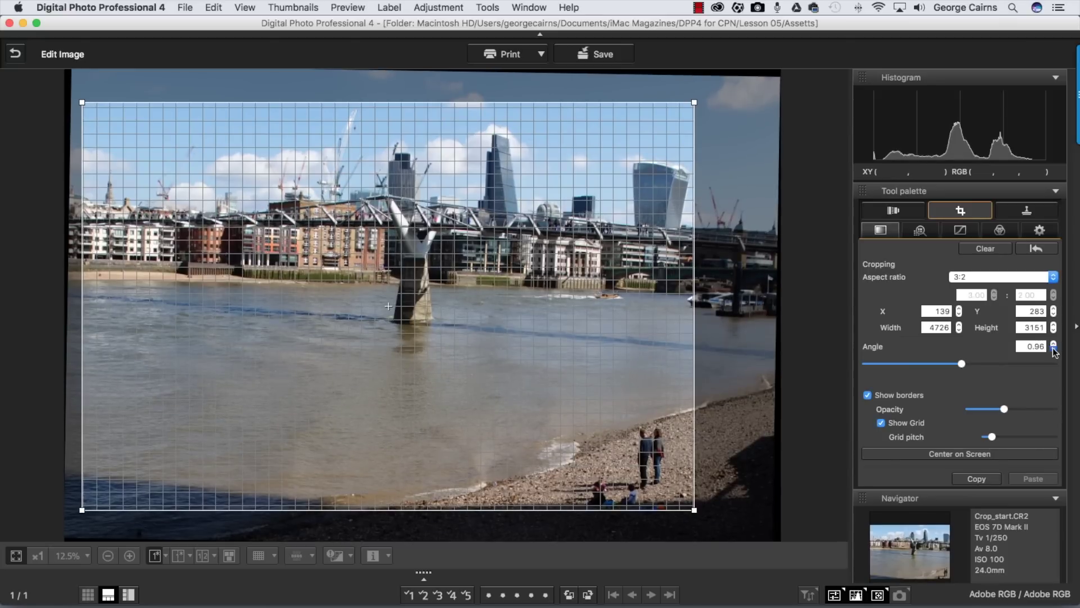
left_click(1053, 350)
left_click(1053, 350)
left_click(1053, 349)
left_click(1053, 349)
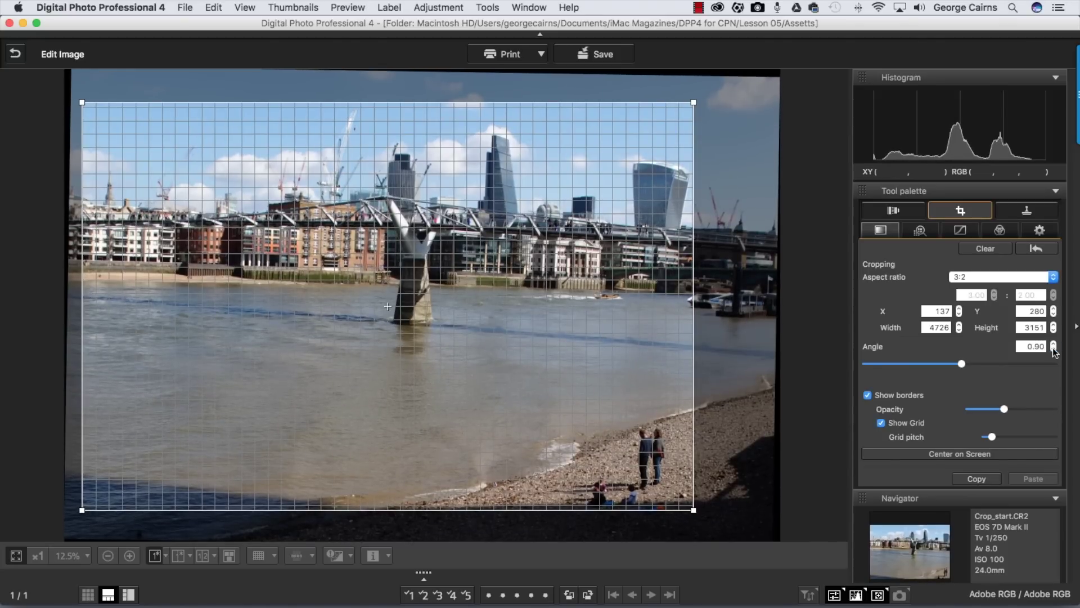
left_click(1054, 349)
left_click(1053, 349)
left_click(1054, 350)
left_click(1053, 350)
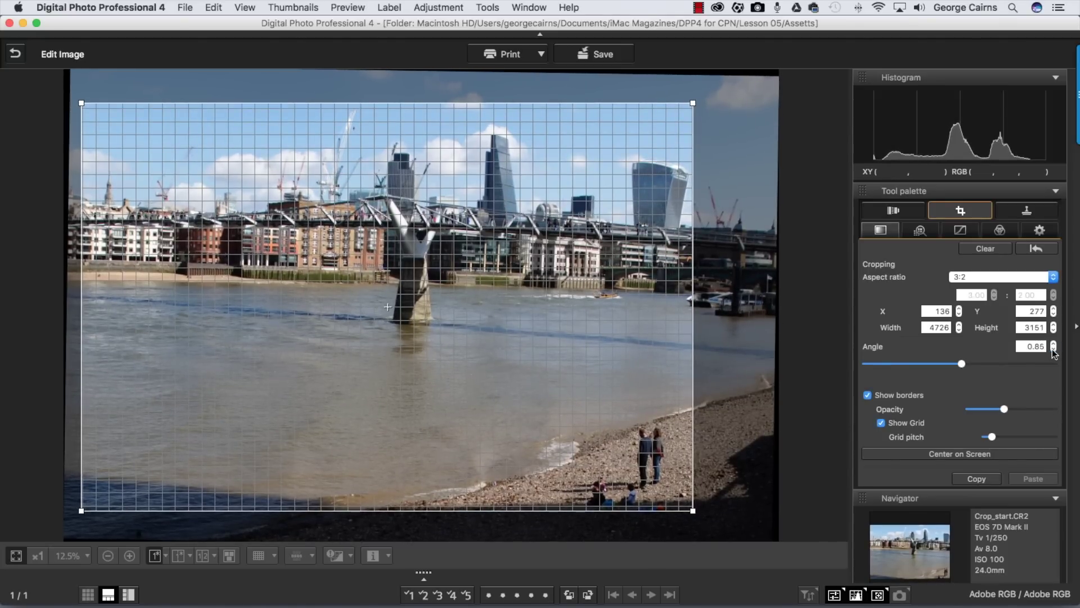
left_click(1053, 350)
left_click(1053, 350)
left_click(1053, 350)
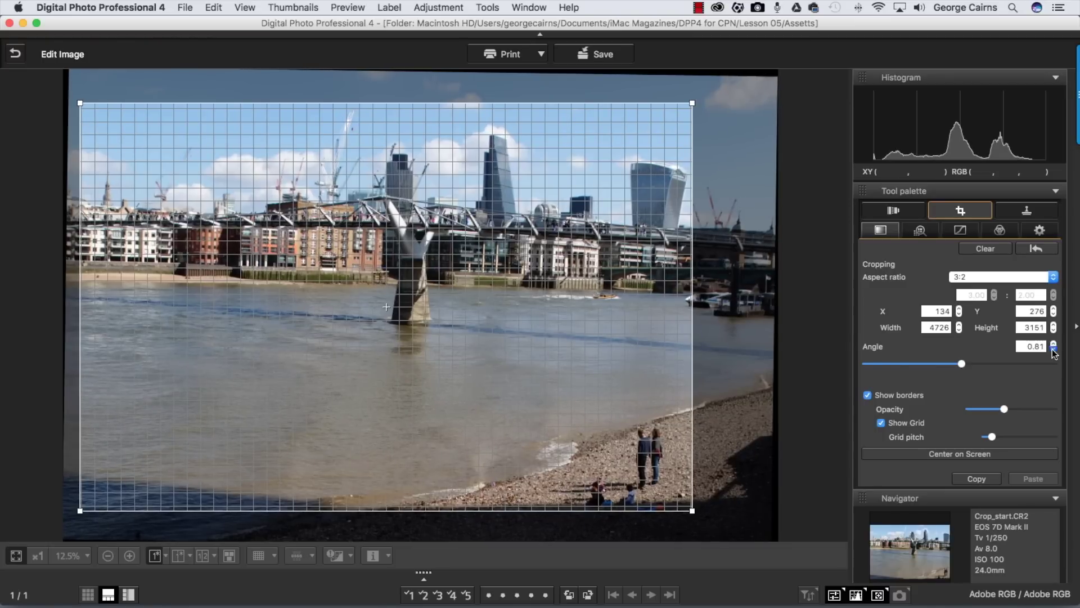
left_click(1053, 349)
left_click(1053, 349)
left_click(1054, 350)
left_click(1053, 350)
left_click(1054, 350)
left_click(1054, 349)
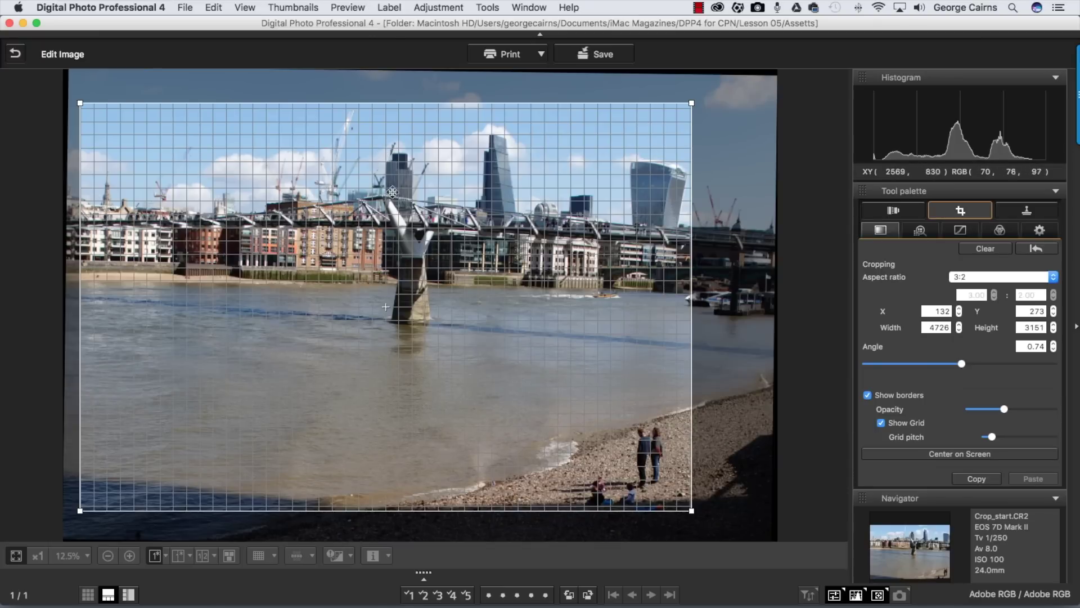
left_click(882, 424)
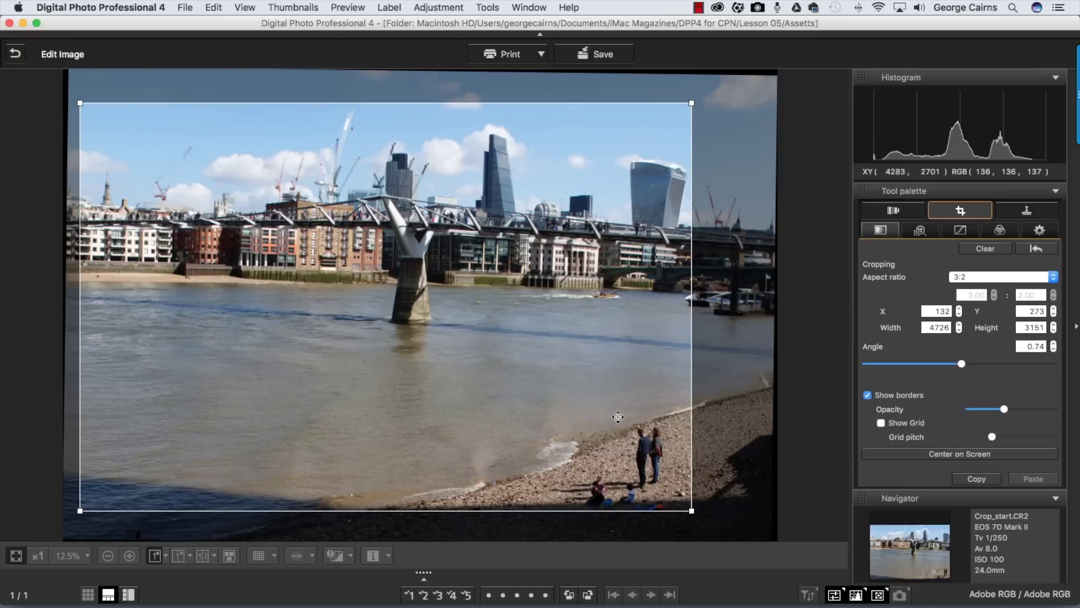
left_click_drag(593, 387, 604, 387)
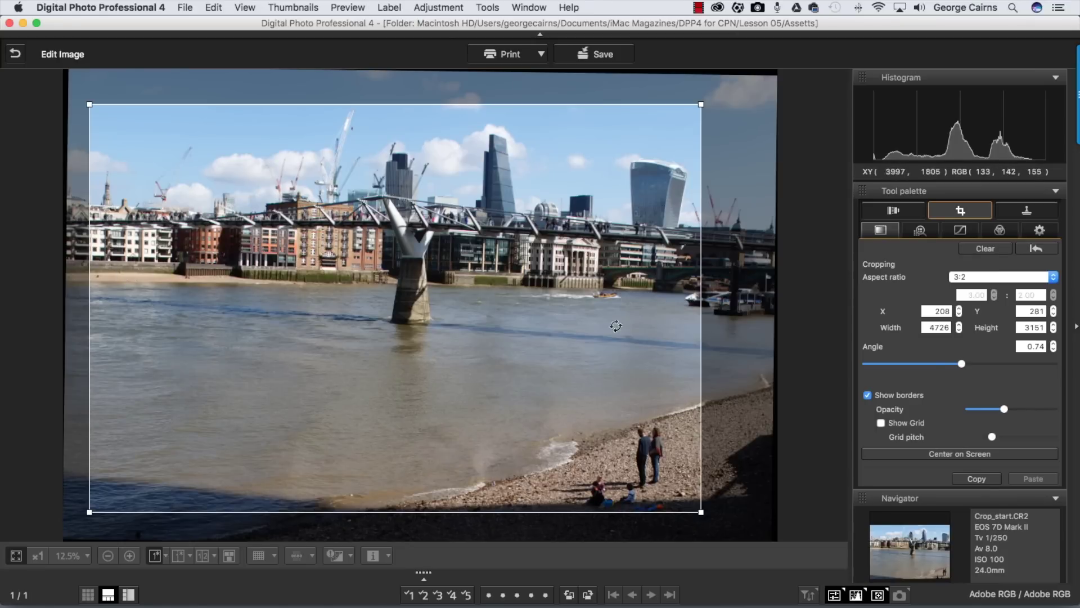
Turn the grid back on and rotate the photo to -0.26°, crop at X 193, Y 261
left_click(880, 423)
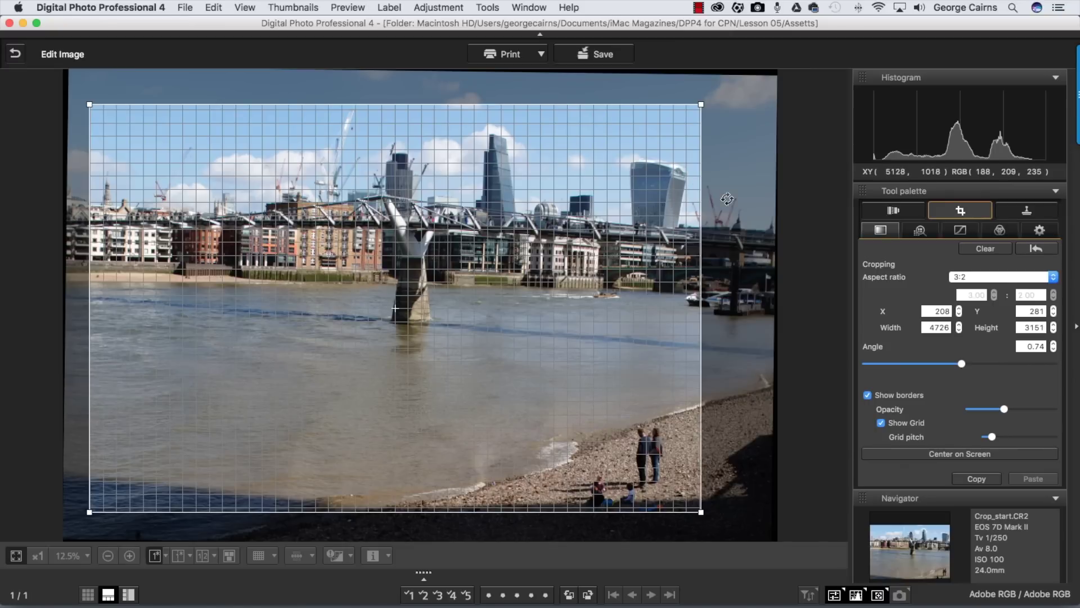
left_click_drag(727, 198, 727, 192)
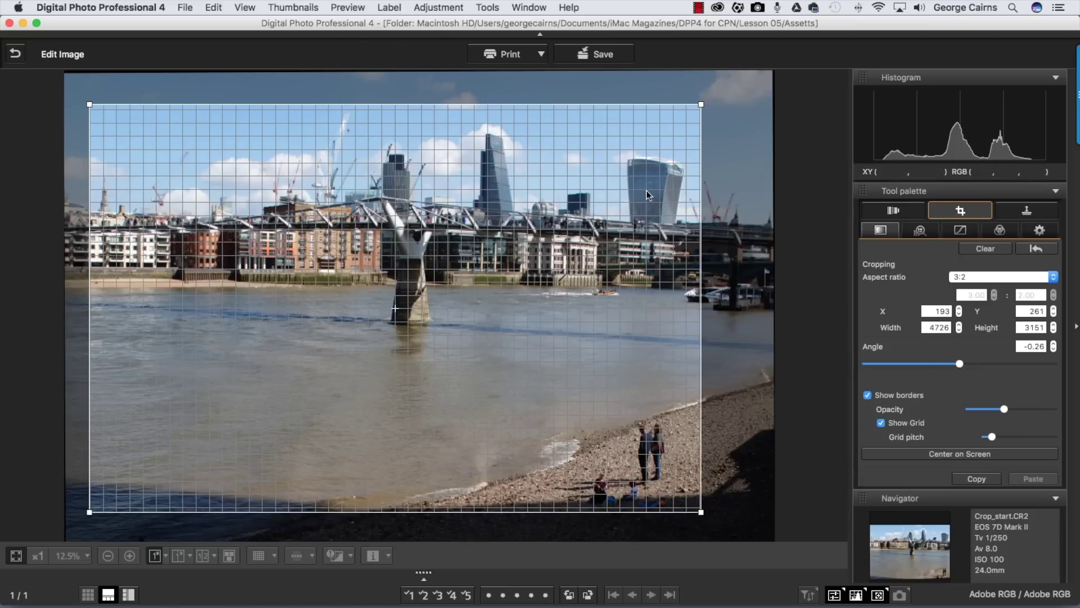
Convert and save the straightened 3:2 crop as the JPEG Crop_improve.JPG
left_click(881, 231)
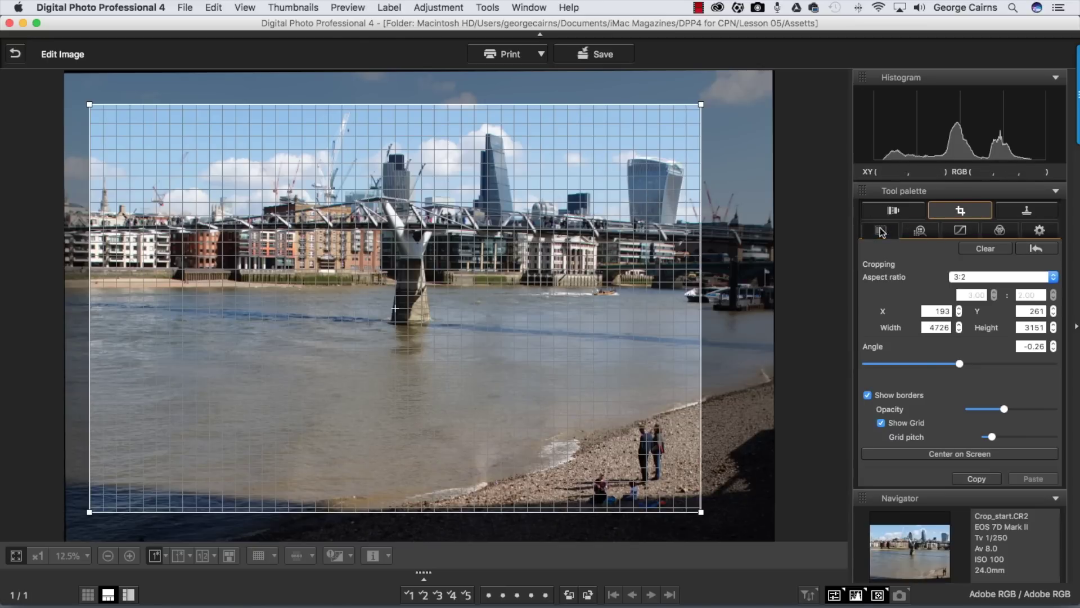
left_click(186, 7)
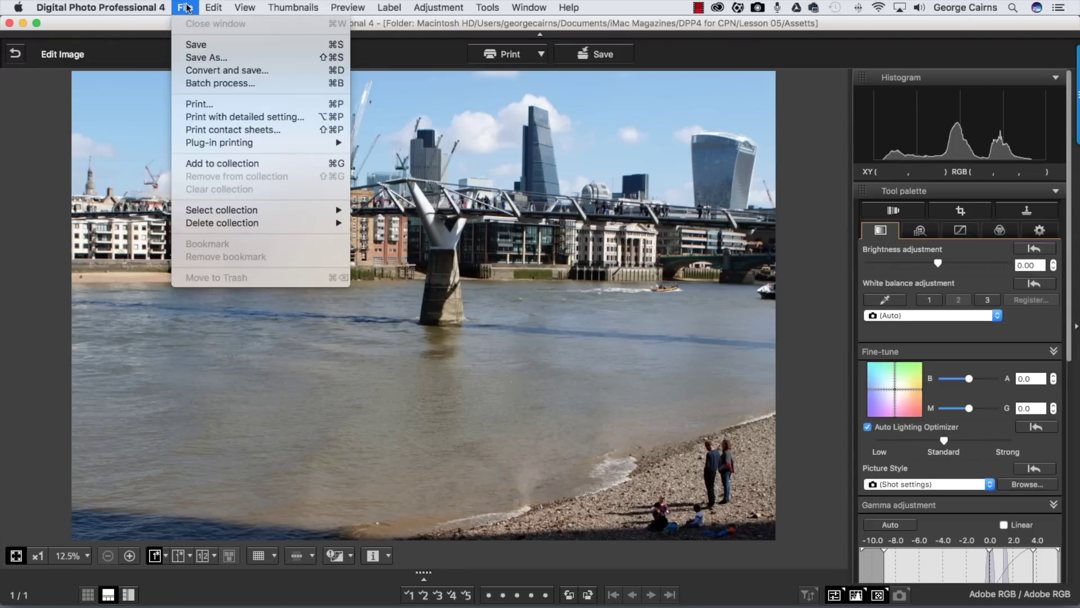
left_click(205, 69)
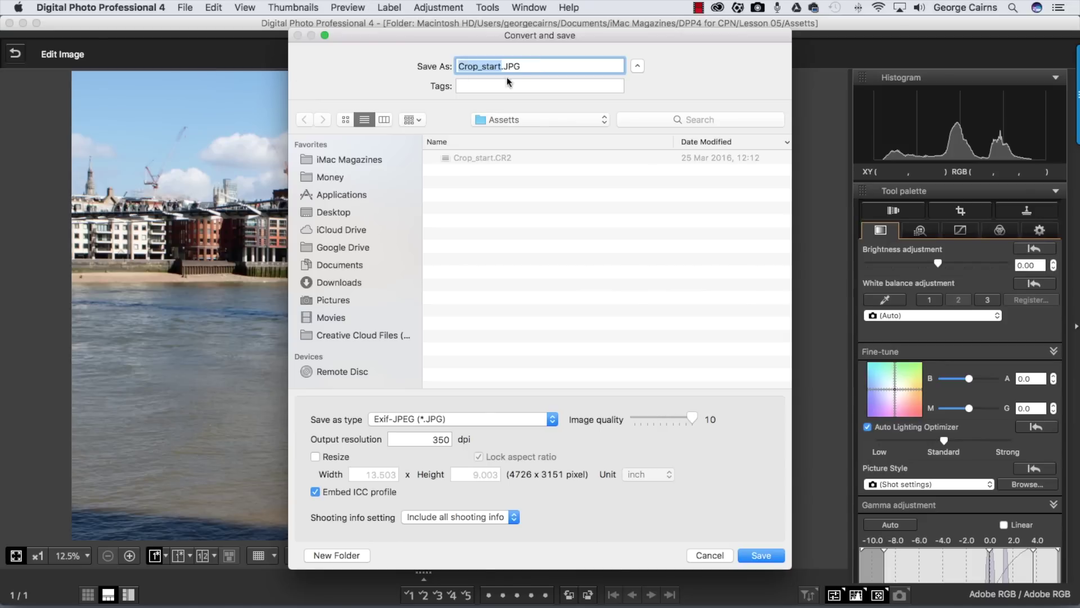
left_click(501, 65)
key("BackSpace")
key("BackSpace")
key("BackSpace")
type("improve")
key("Return")
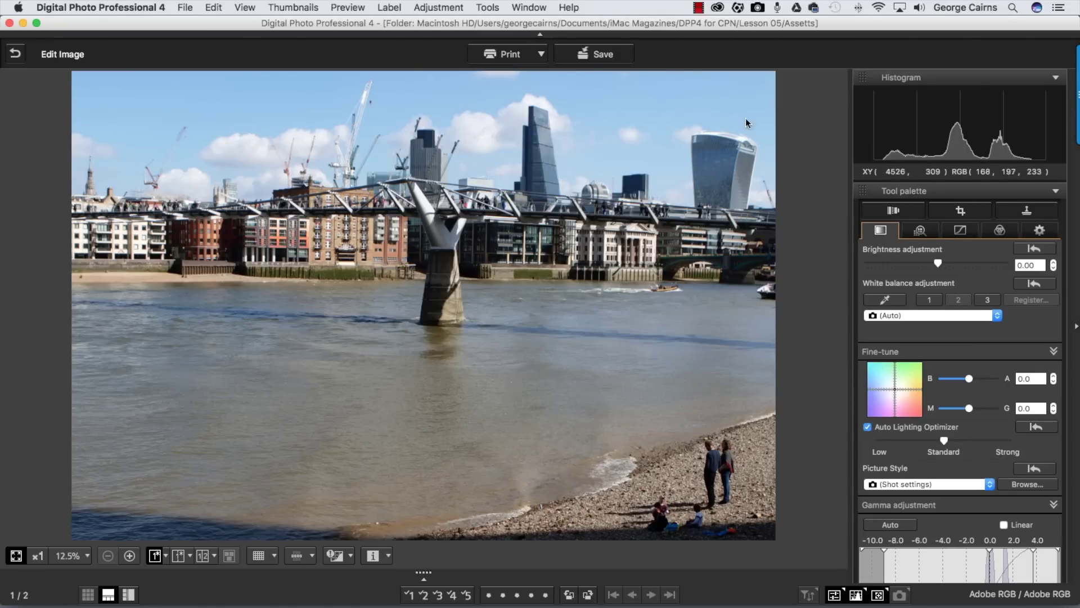
left_click(960, 212)
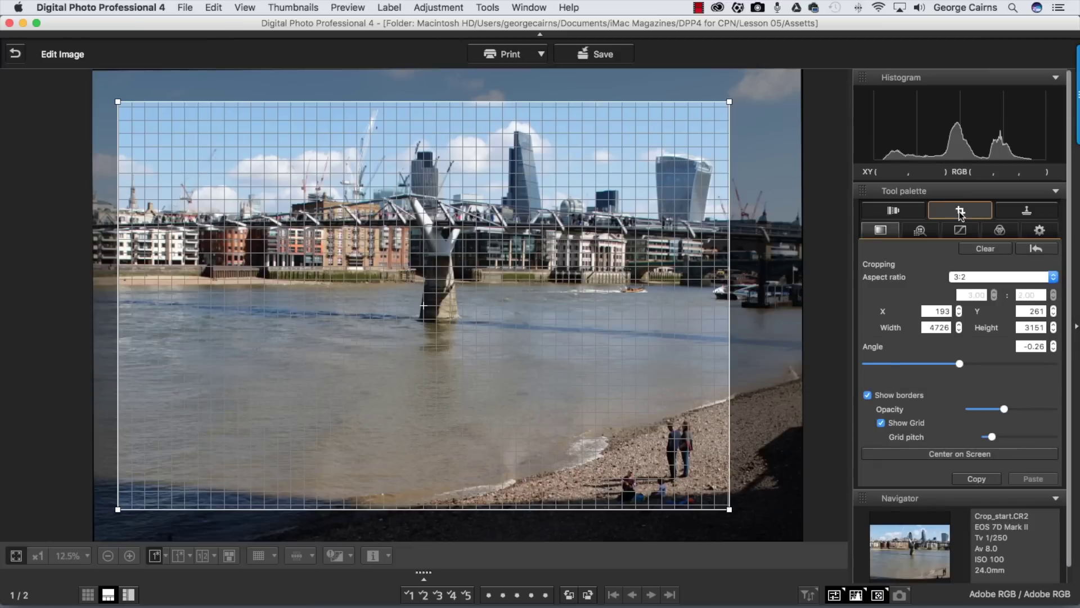
Switch the crop to a 2:3 portrait ratio and roughly size the frame over the centre
left_click(961, 277)
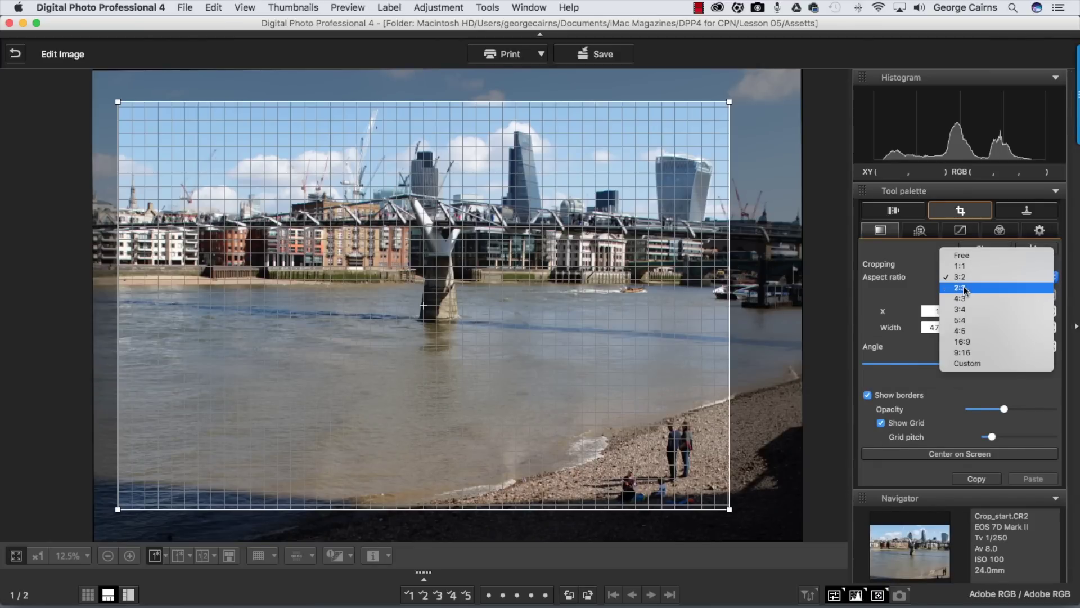
left_click(964, 287)
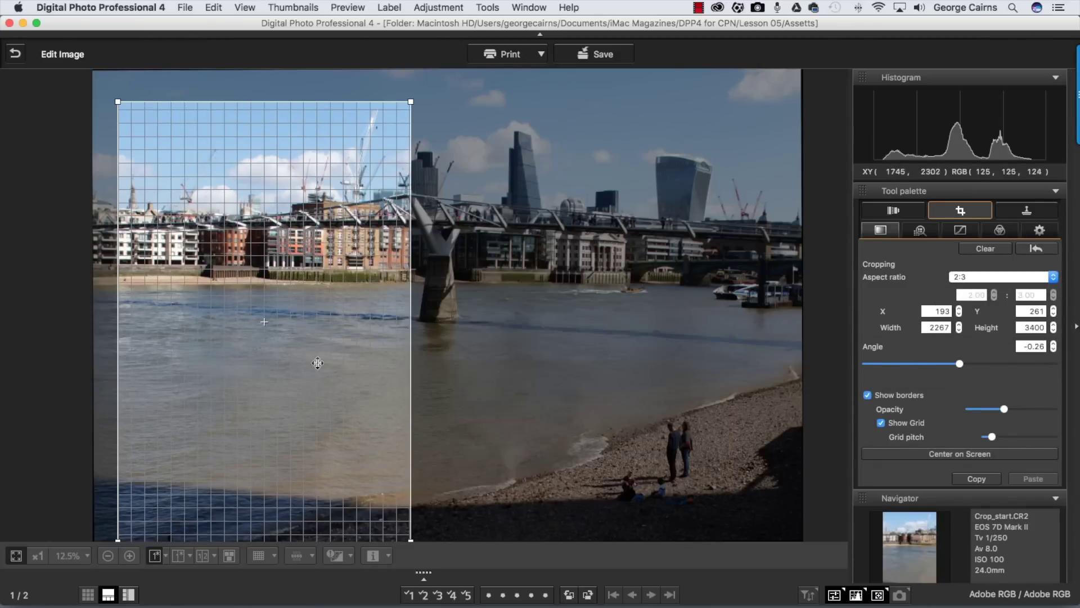
left_click_drag(307, 355, 554, 323)
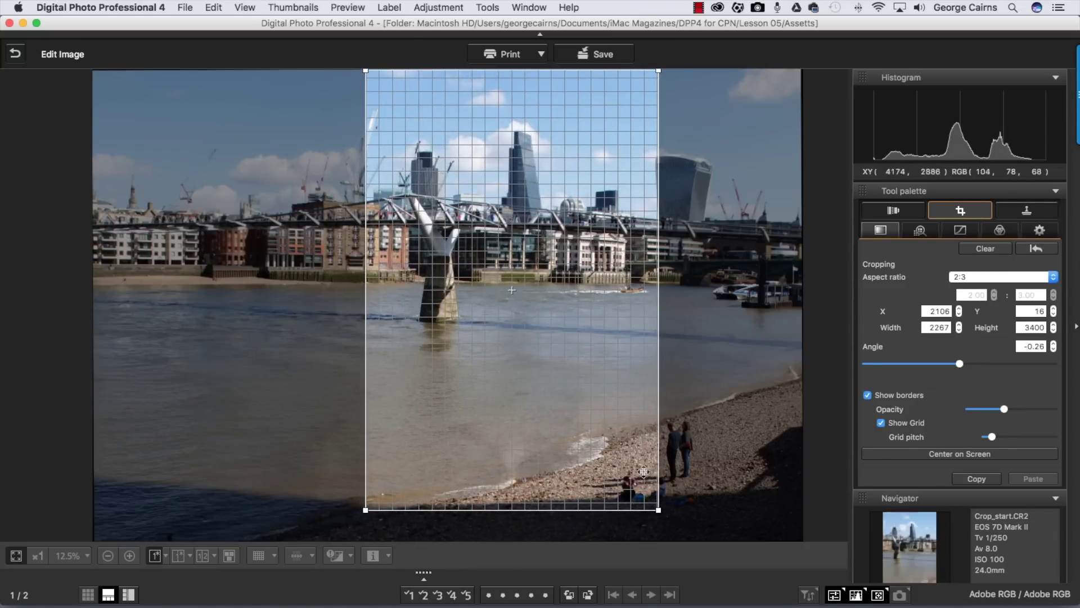
left_click_drag(658, 509, 702, 525)
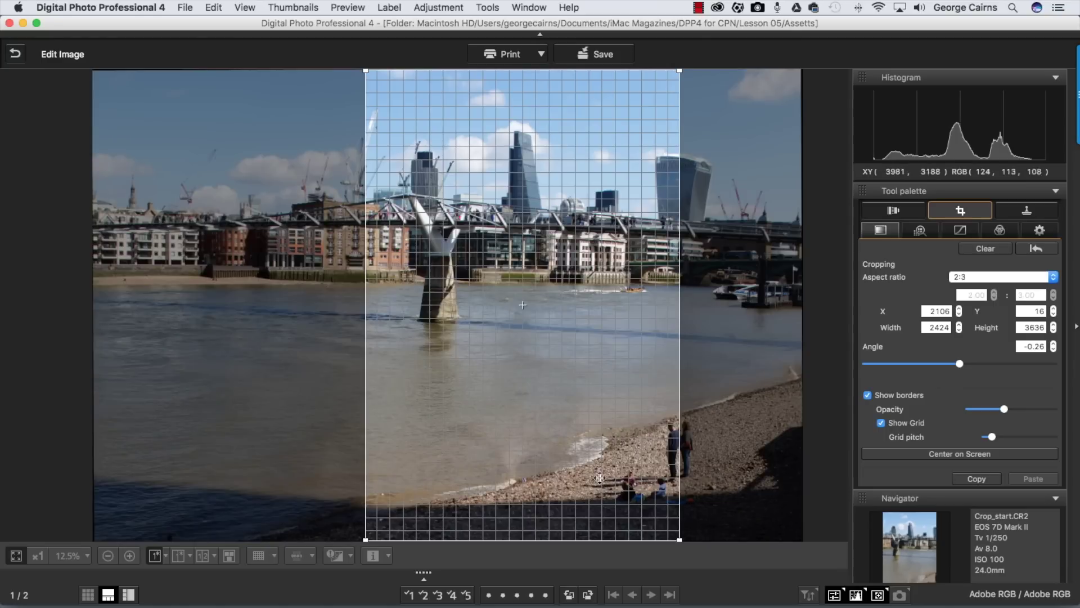
mouse_move(600, 477)
left_mouse_down()
mouse_move(622, 477)
mouse_move(598, 477)
left_mouse_up()
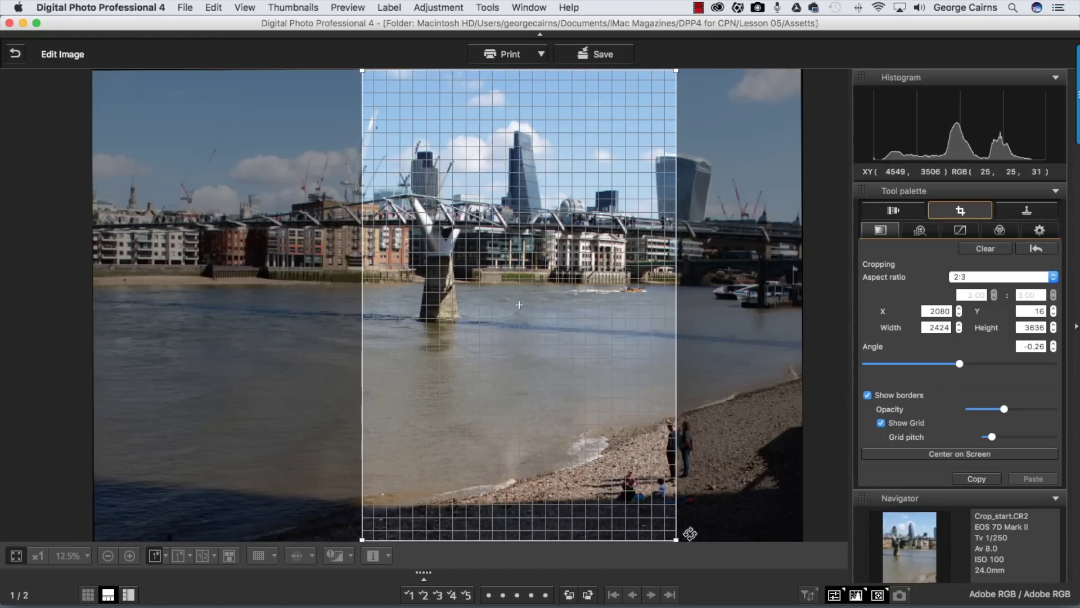
left_click_drag(673, 537, 577, 446)
Fine-tune the portrait frame to 1869 × 2803 at X 1892, Y 17 on the bridge pier
mouse_move(514, 357)
left_mouse_down()
mouse_move(521, 372)
mouse_move(518, 363)
left_mouse_up()
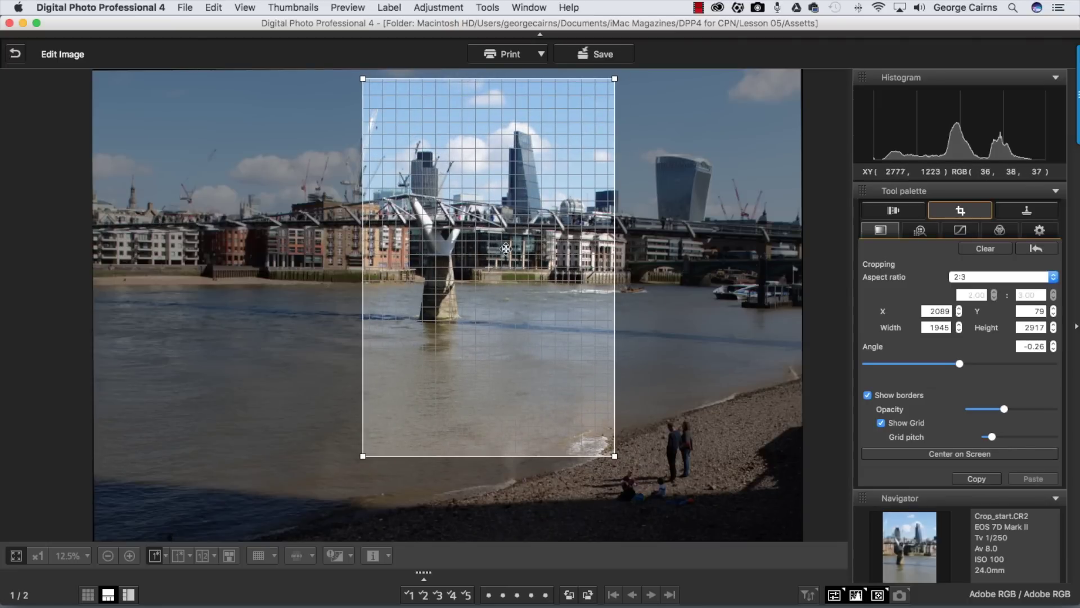
left_click_drag(515, 239, 515, 231)
left_click_drag(616, 448, 600, 432)
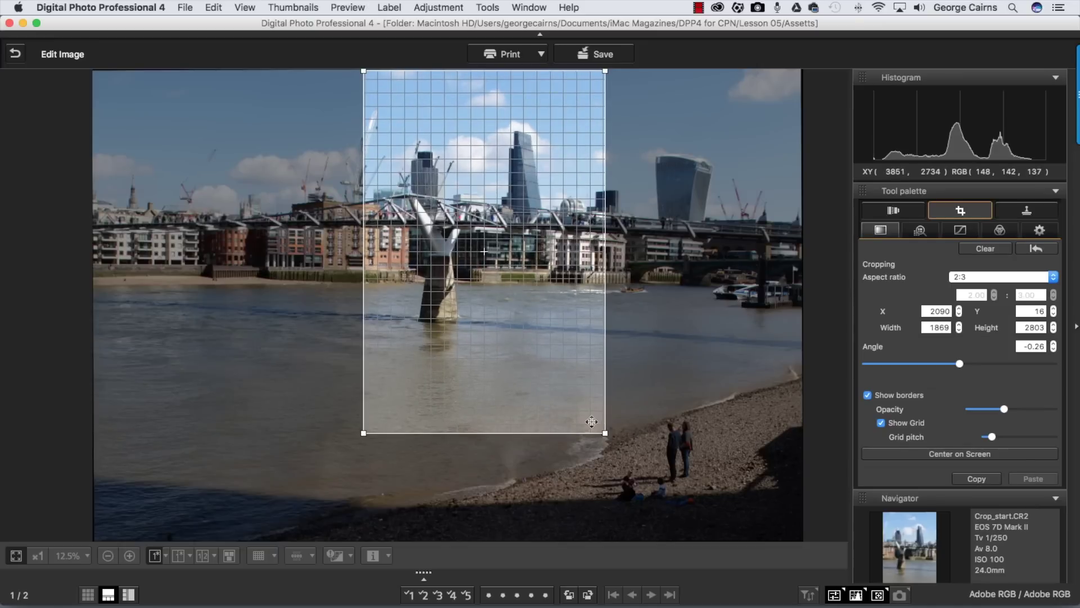
left_click(880, 231)
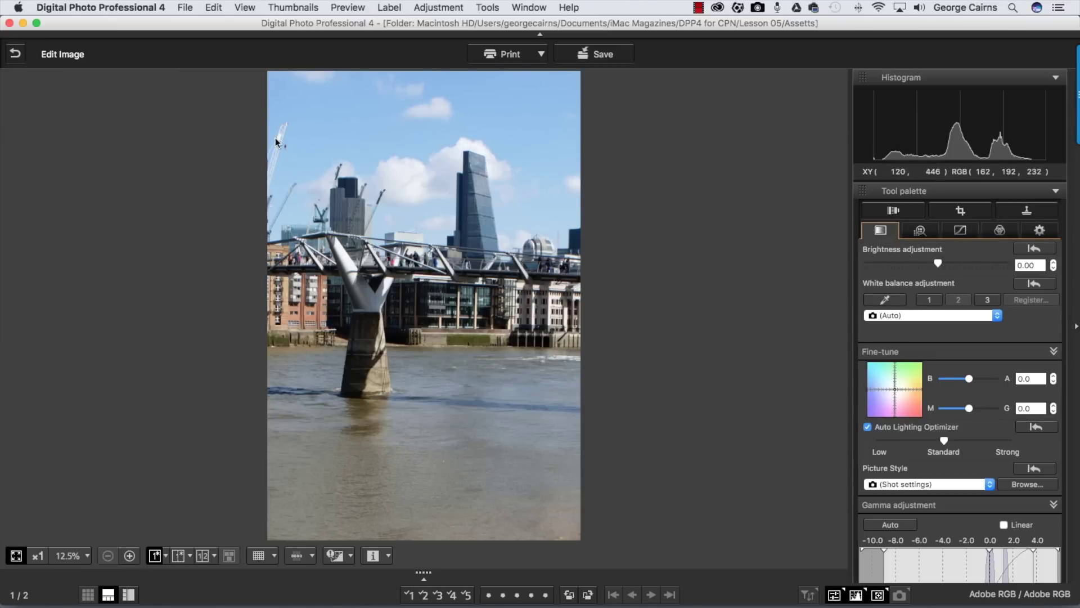
left_click(959, 211)
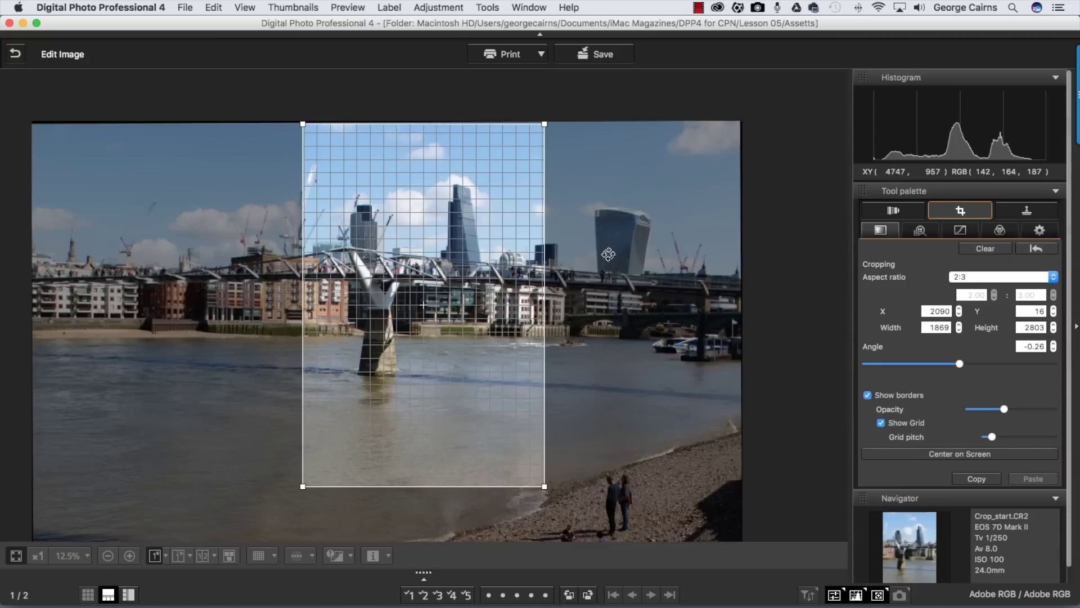
left_click_drag(458, 288, 432, 284)
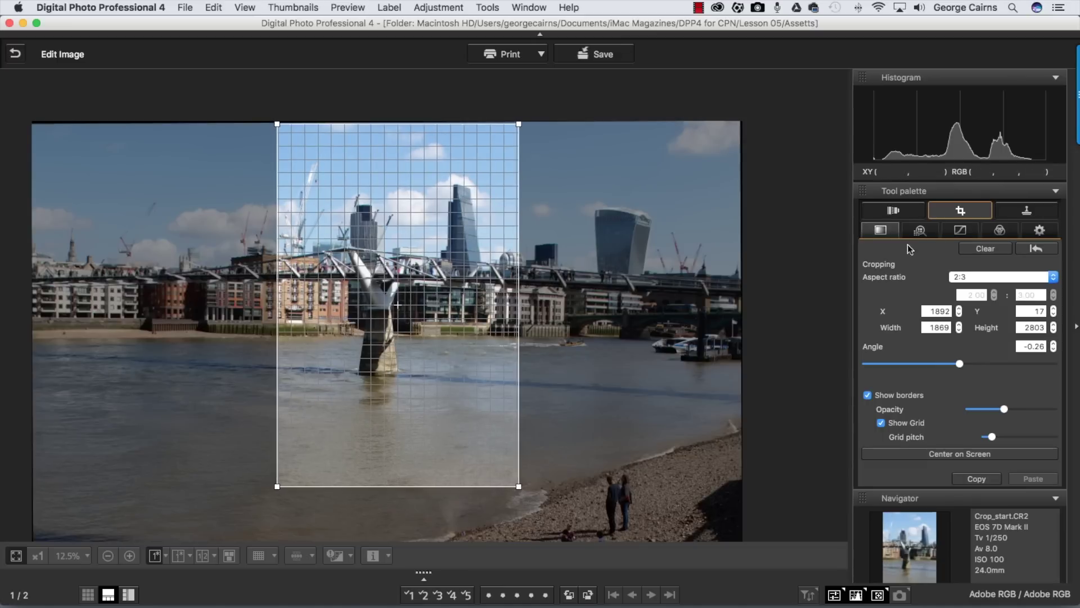
Apply the portrait crop and export it as the JPEG Crop_portrait.JPG
left_click(883, 231)
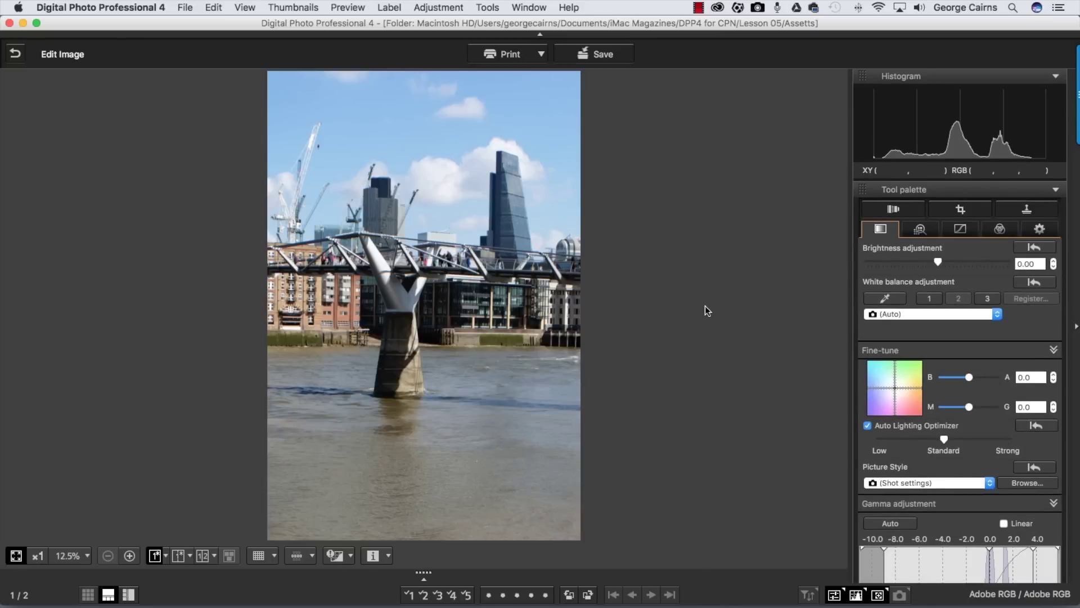
left_click(188, 7)
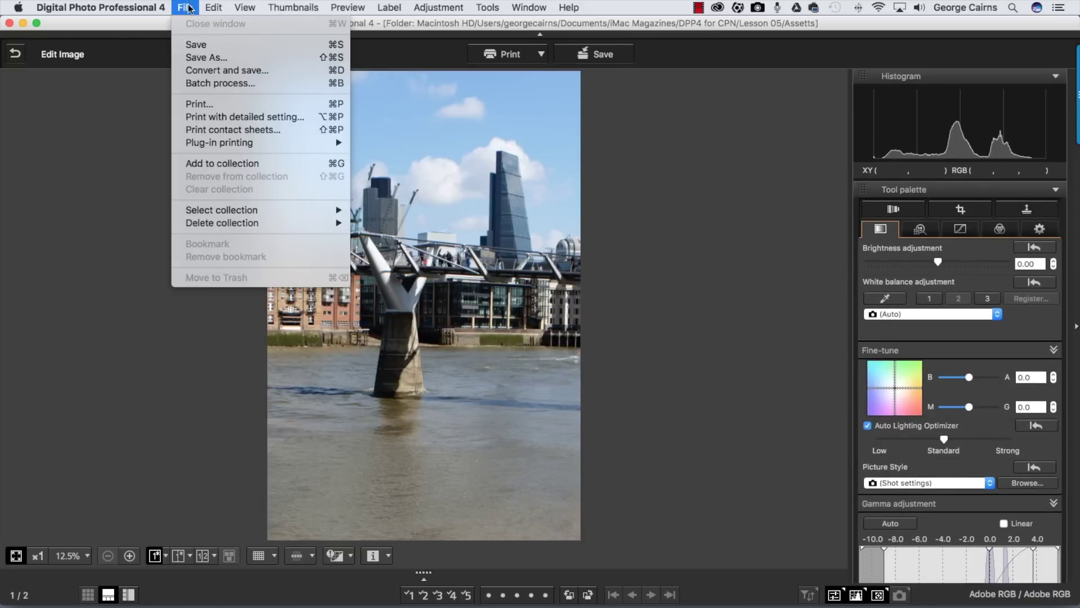
left_click(205, 72)
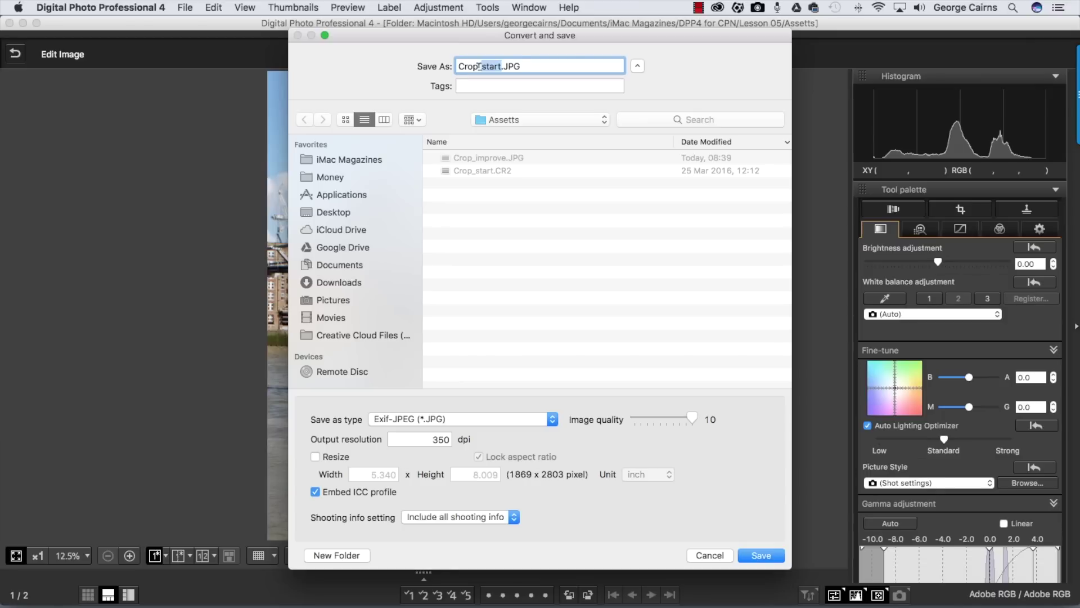
type("portrai")
key("Return")
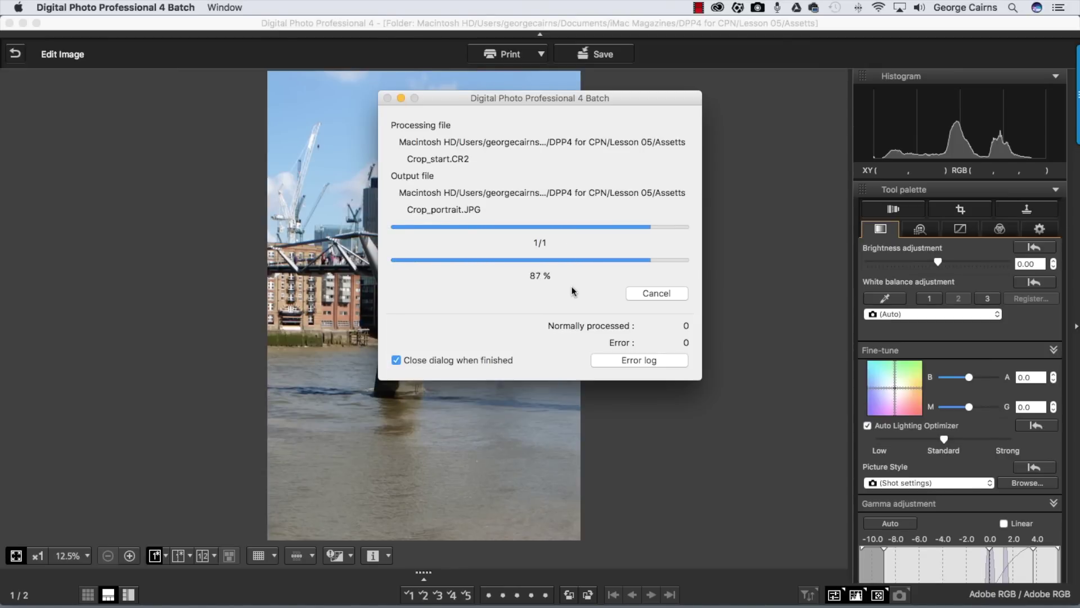
left_click(959, 209)
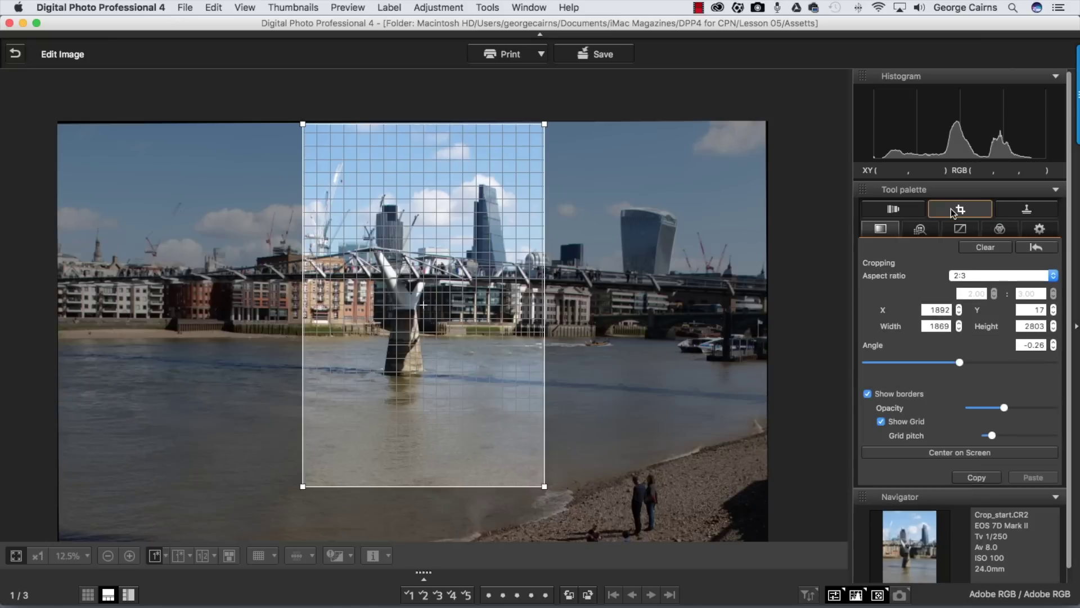
Recrop to a 1:1 square of 3224 × 3224 at X 1700, Y 18 and apply it
left_click(967, 274)
left_click(967, 255)
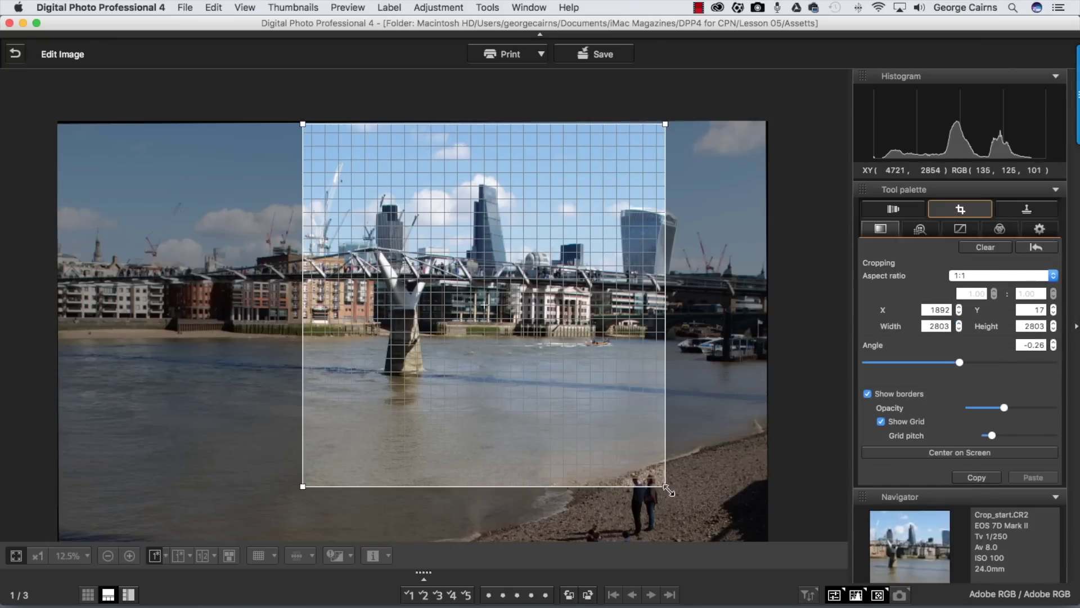
mouse_move(665, 486)
left_mouse_down()
mouse_move(718, 539)
mouse_move(674, 500)
left_mouse_up()
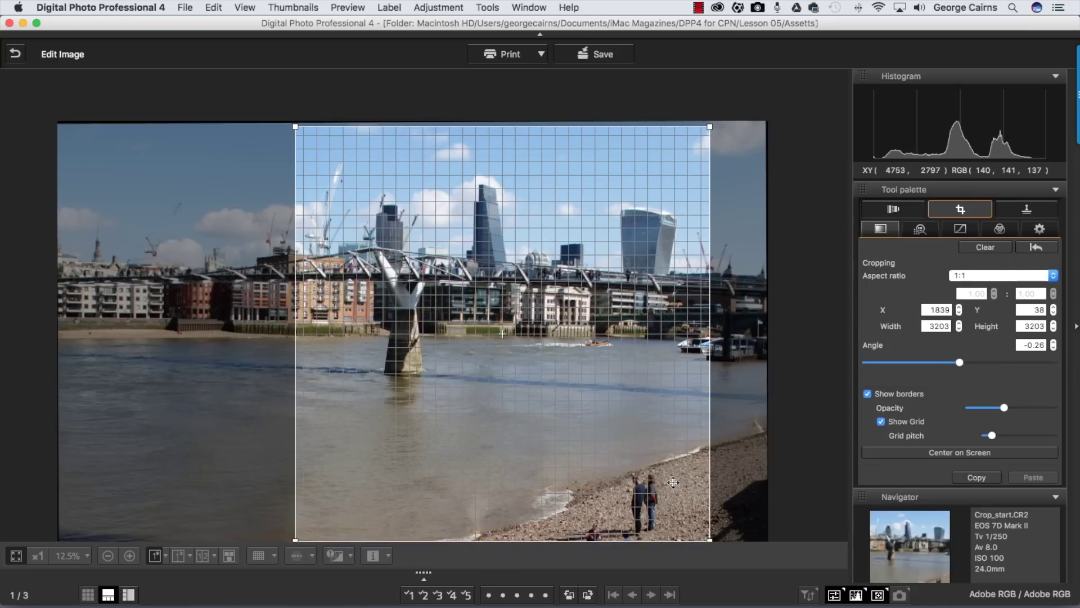
left_click_drag(296, 126, 292, 123)
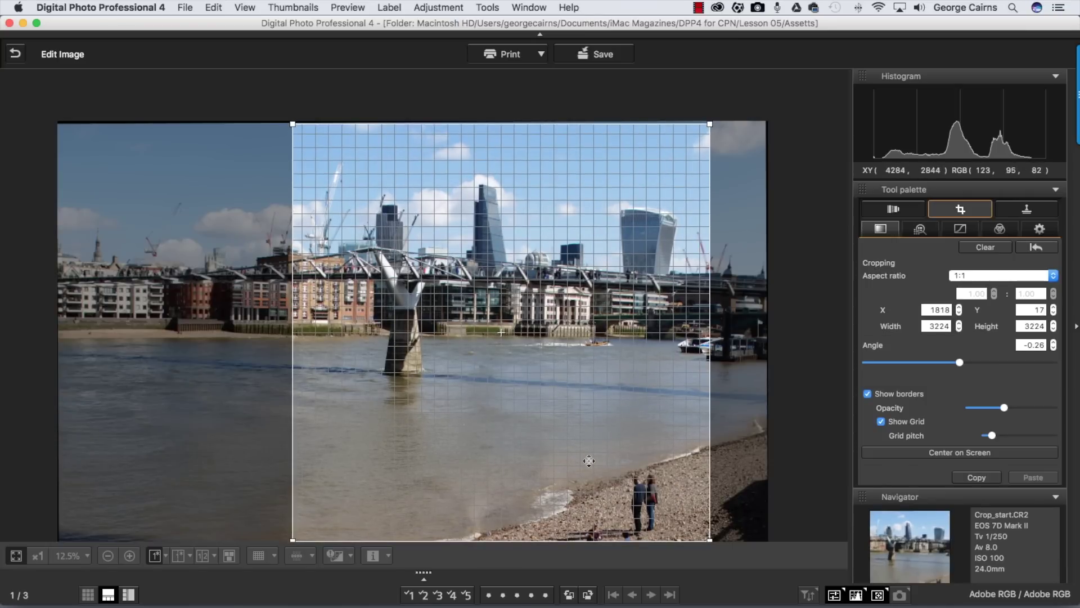
left_click_drag(588, 434, 573, 434)
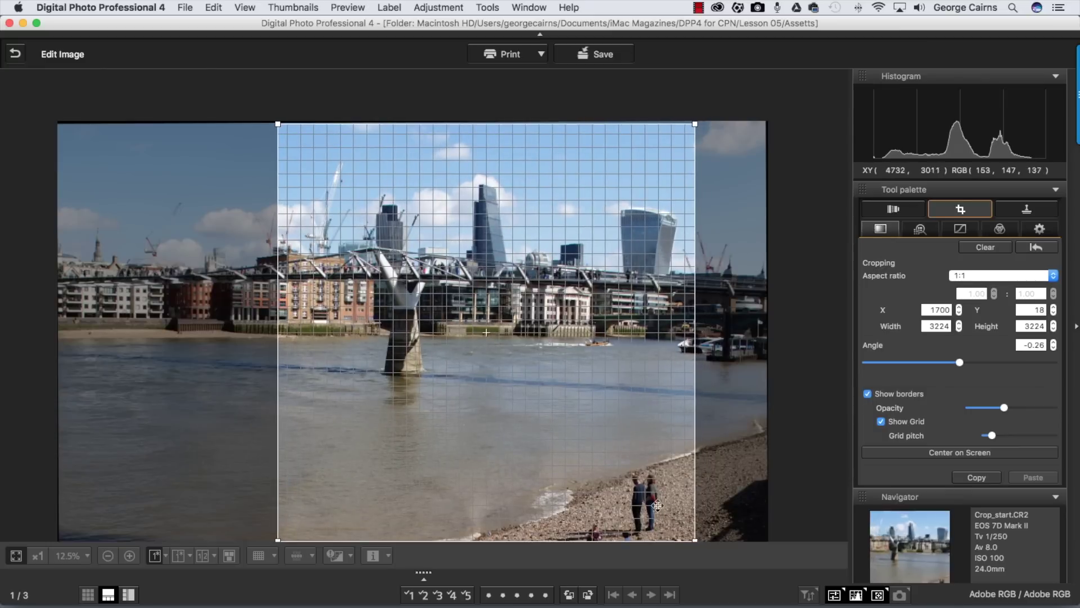
left_click(881, 228)
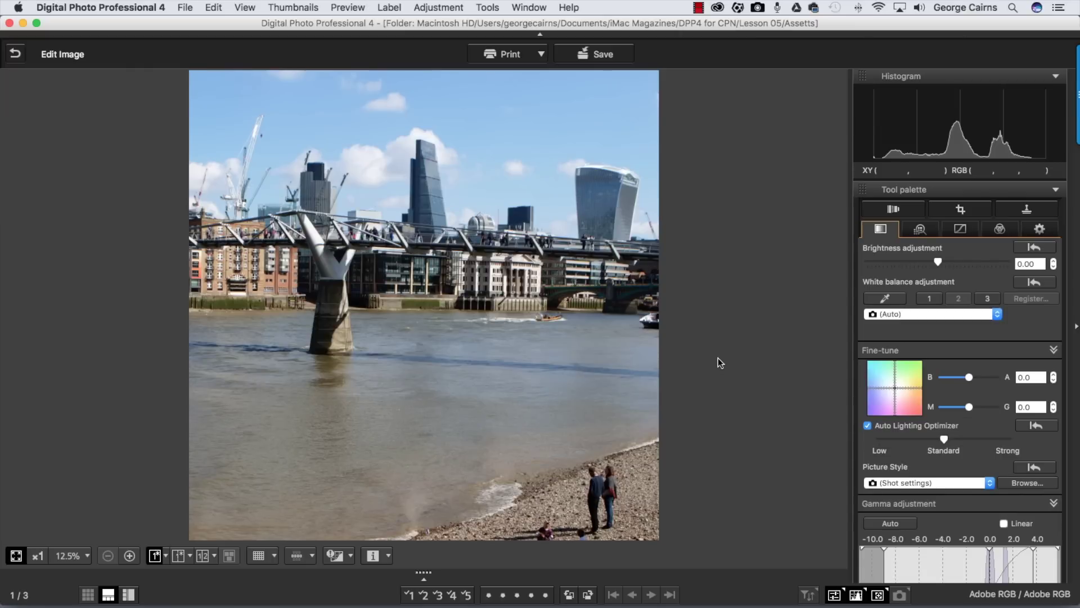
left_click(185, 7)
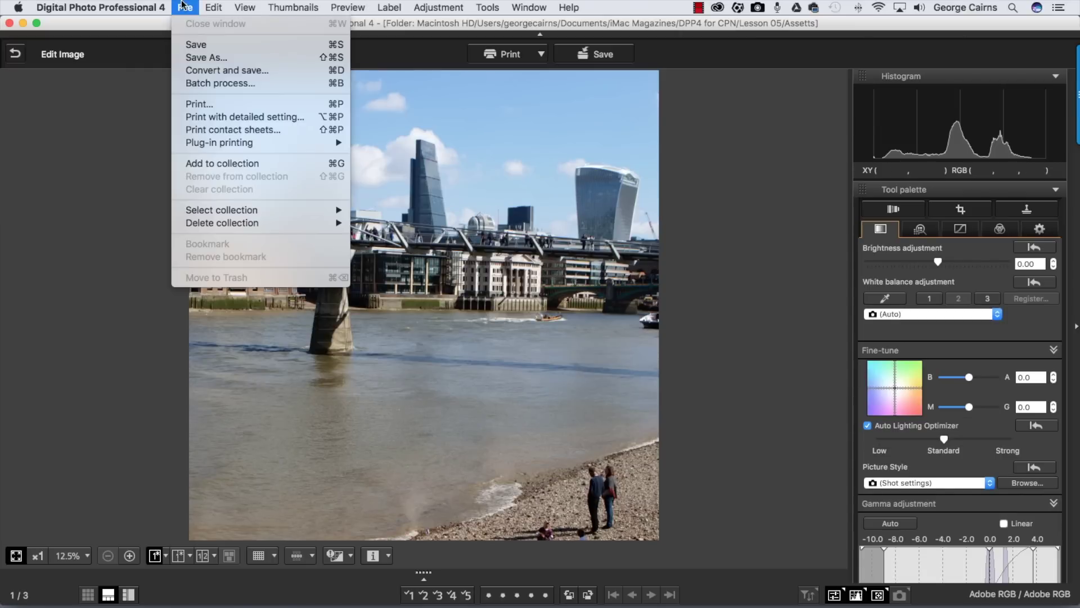
Export the square crop to the Assets folder as Crop_instagram.JPG
left_click(209, 70)
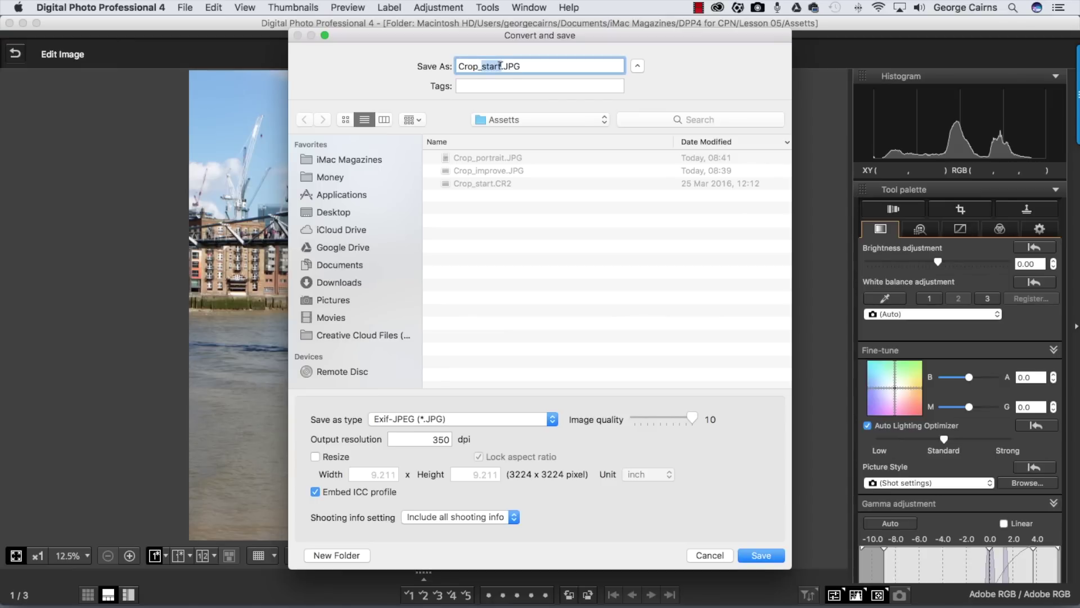
type("in")
left_click(751, 554)
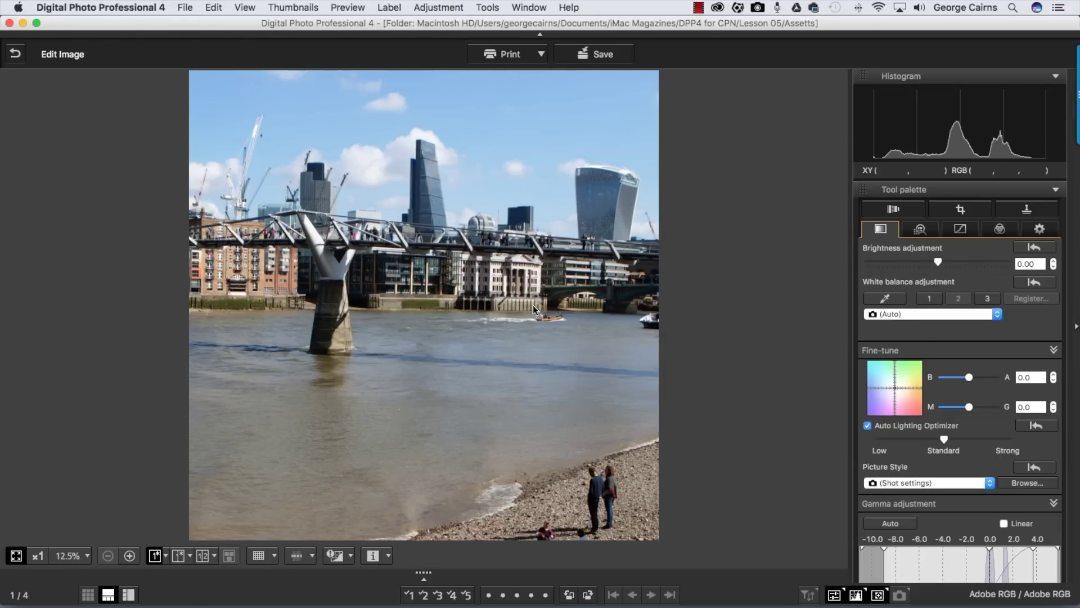
left_click(960, 209)
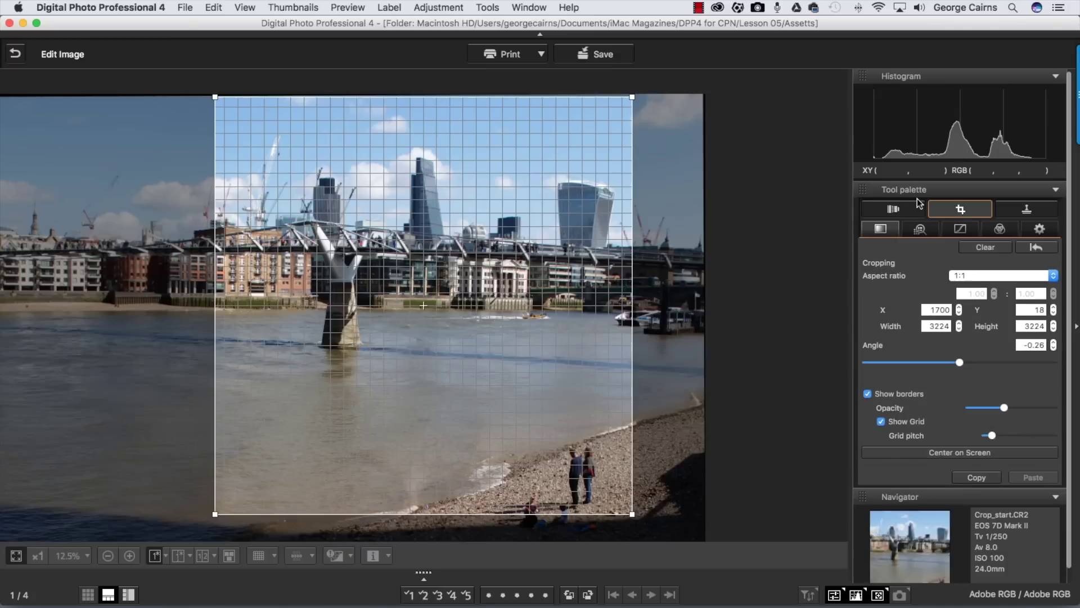
Clear the crop and rotation, restoring the full 3:2 photo at a 0.00 angle
left_click_drag(675, 227, 674, 221)
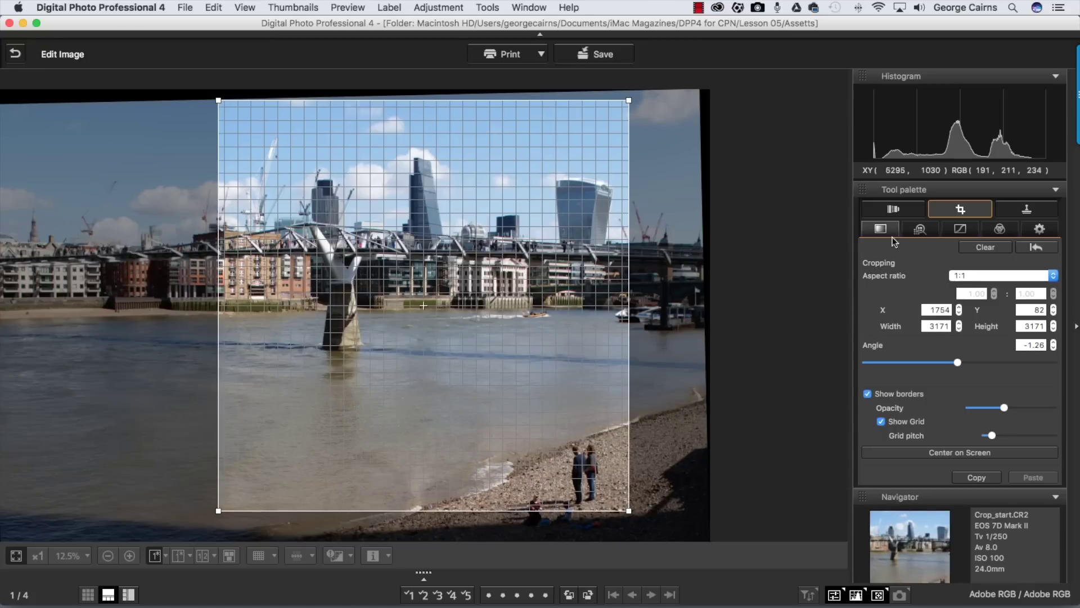
left_click(1036, 247)
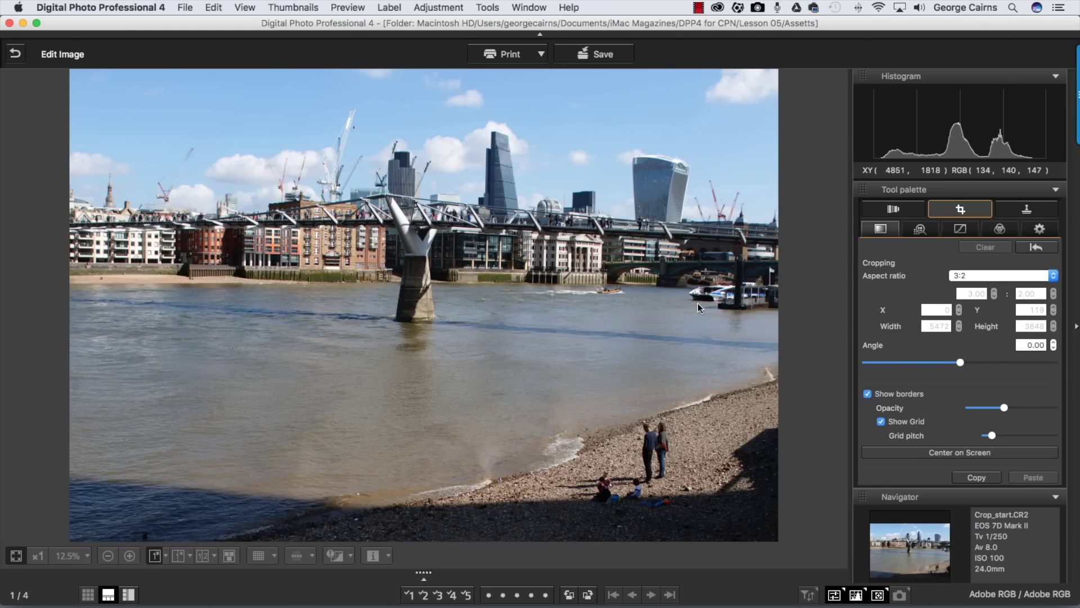